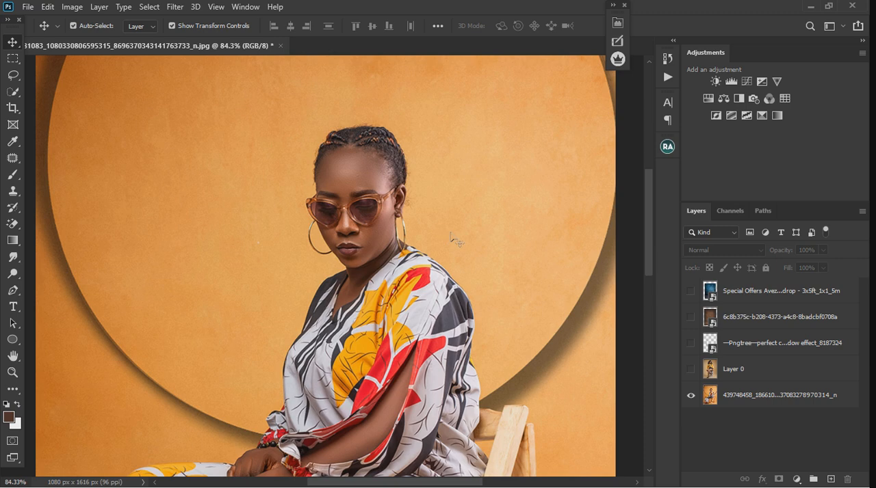
# Compare the orange-background portrait with the Layer 0 portrait by toggling their visibility, leaving only Layer 0 shown
pyautogui.scroll(-5, 455, 241)
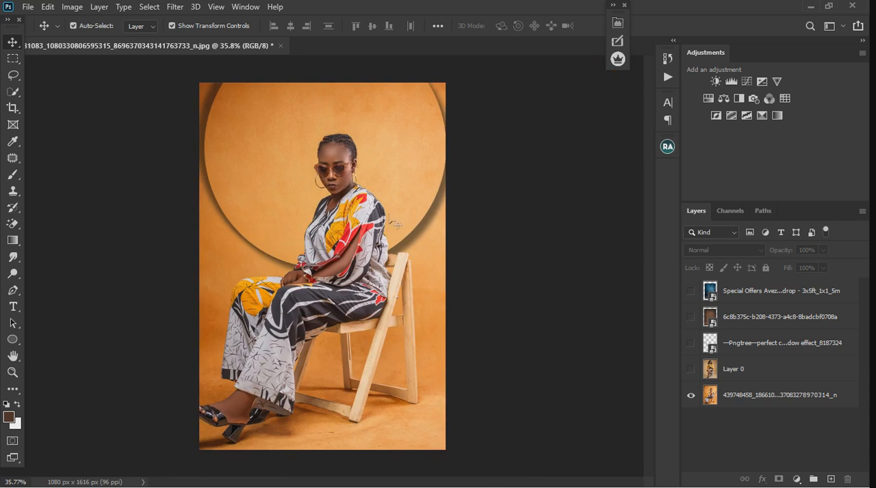
pyautogui.click(691, 395)
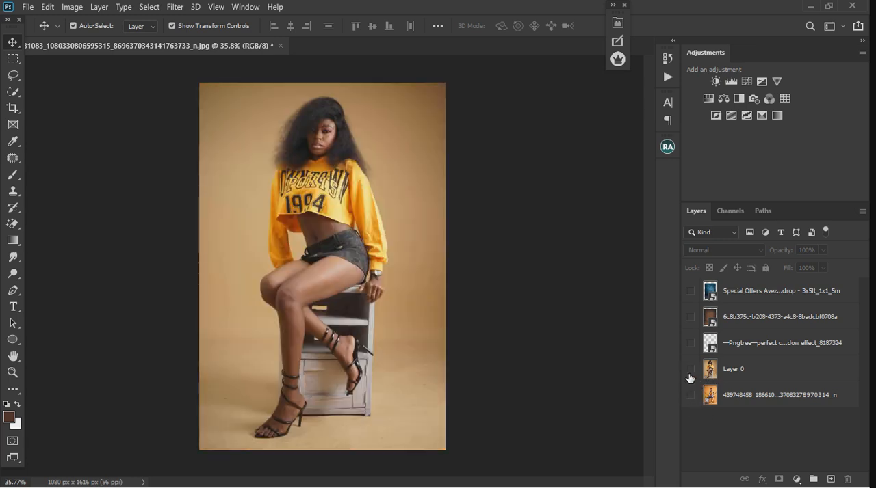
pyautogui.click(689, 373)
pyautogui.click(691, 395)
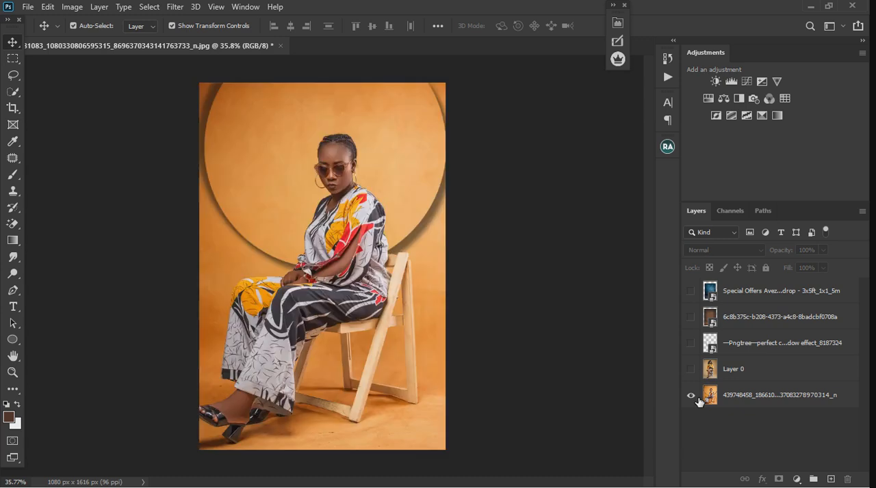
pyautogui.click(691, 369)
pyautogui.click(691, 395)
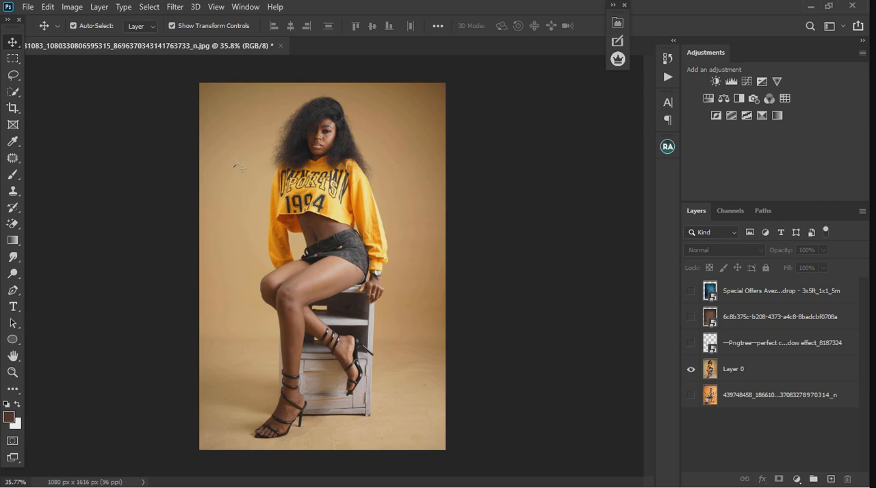
pyautogui.click(691, 395)
pyautogui.click(691, 370)
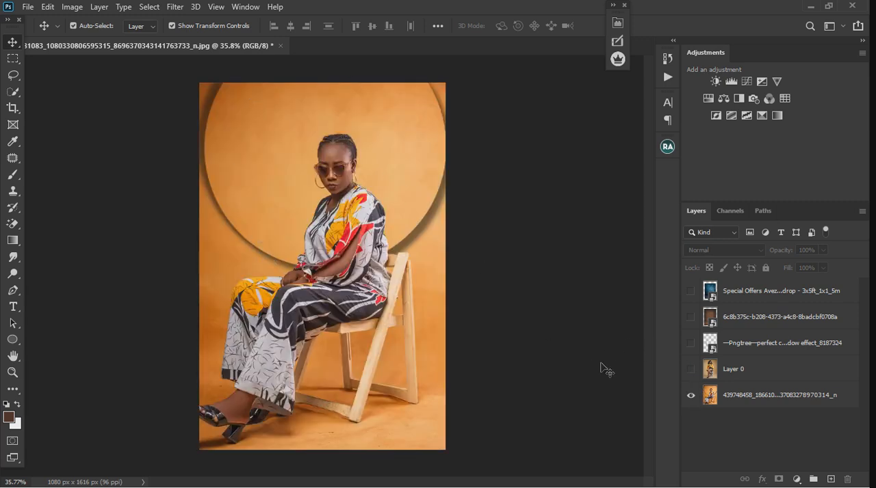
pyautogui.click(691, 370)
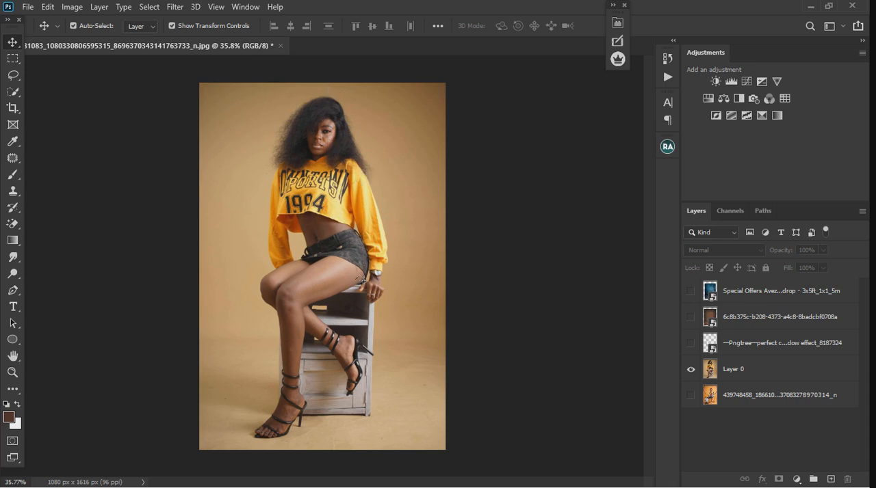
# Scale the Layer 0 portrait down proportionally about its centre to 76.37%
pyautogui.scroll(-2, 361, 281)
pyautogui.click(344, 301)
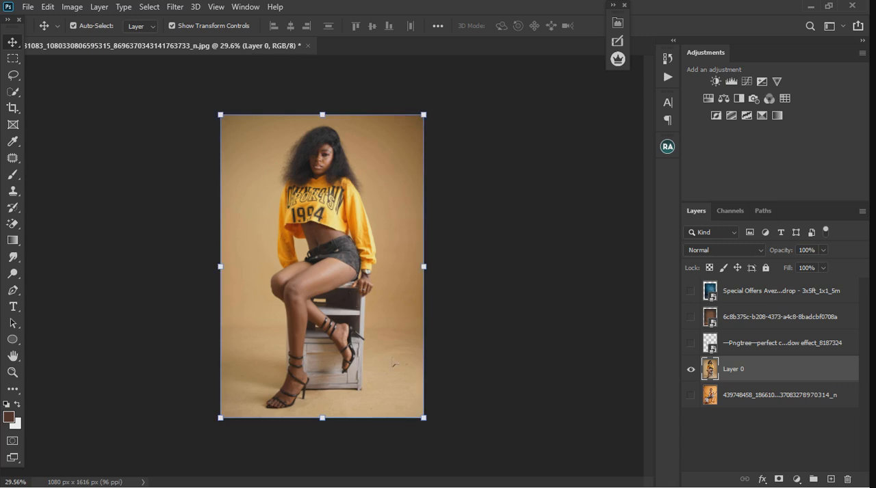
pyautogui.moveTo(425, 419); pyautogui.dragTo(402, 389)
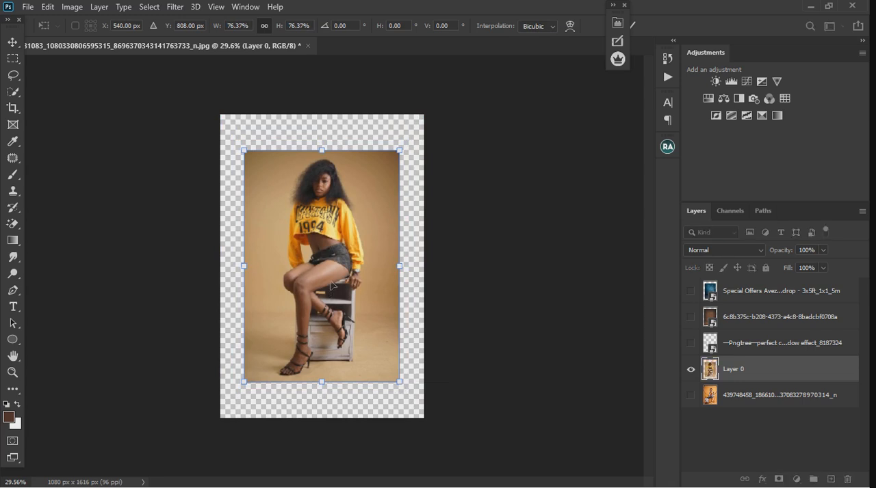
# Make a rectangular selection around the seated woman on Layer 0 and invert it
pyautogui.click(12, 58)
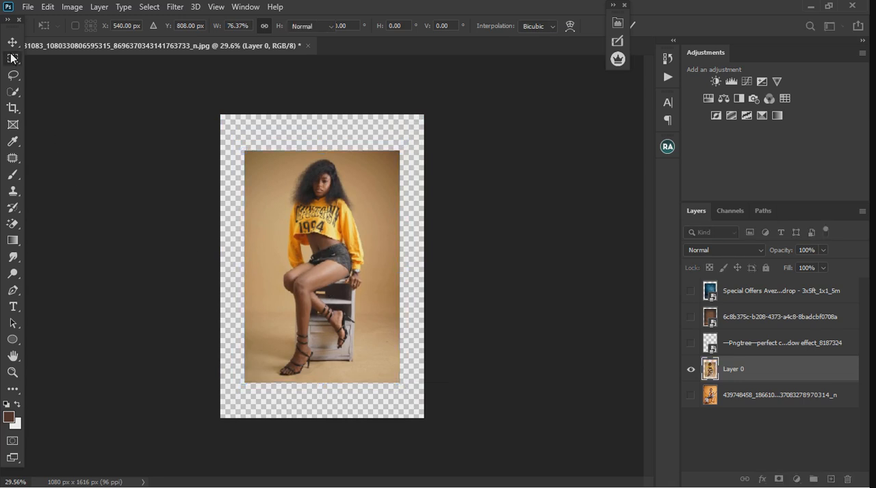
pyautogui.moveTo(269, 165); pyautogui.dragTo(375, 387)
pyautogui.scroll(2, 284, 288)
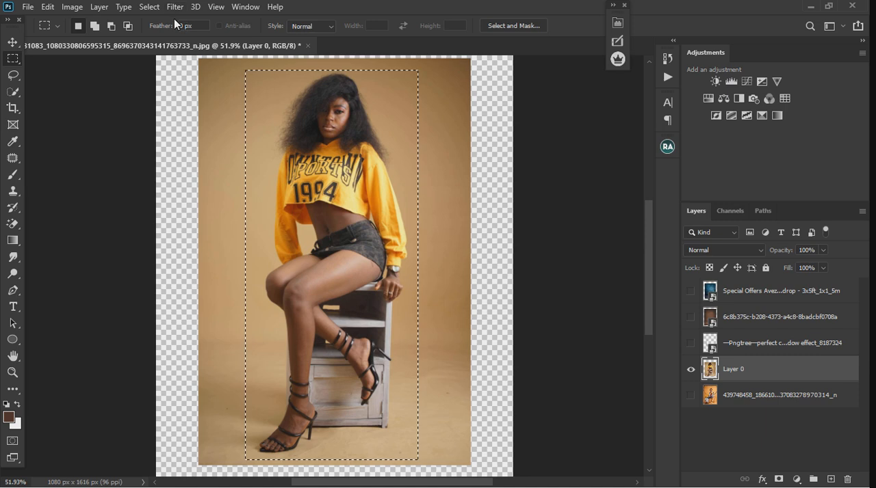
pyautogui.click(149, 8)
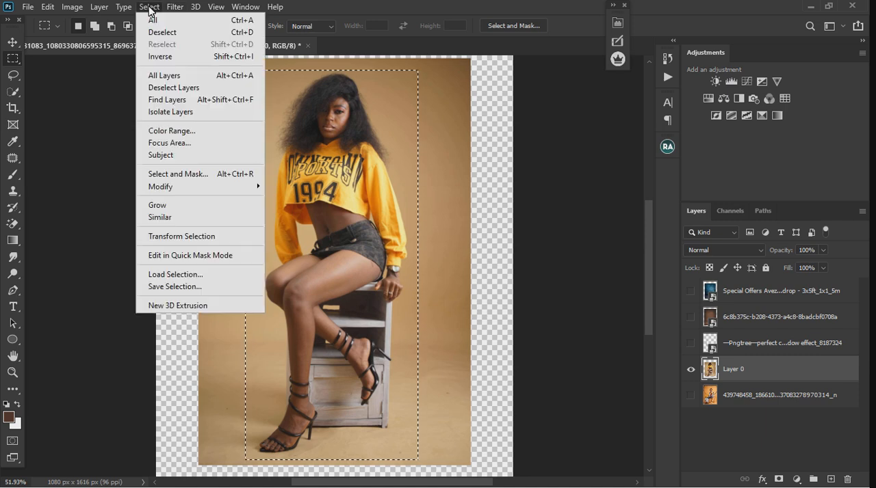
pyautogui.click(168, 58)
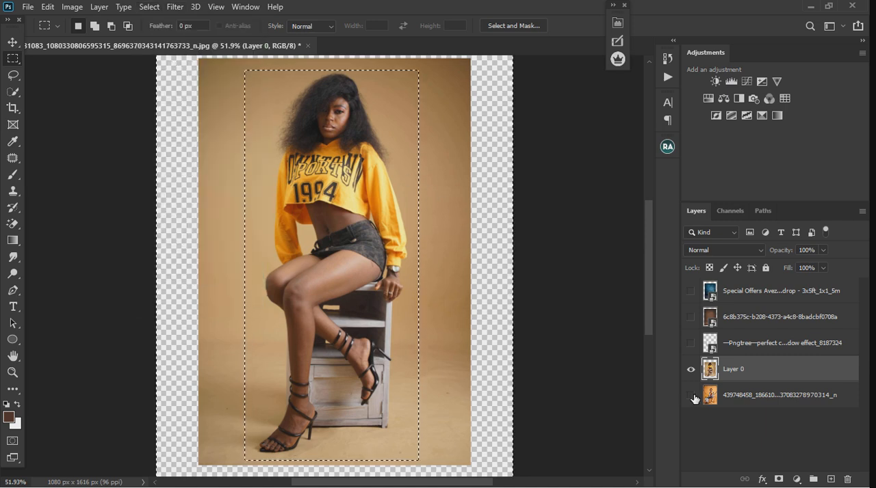
# Fill the selected surroundings of Layer 0 using Content-Aware with Normal blending at 100% opacity, and clear the selection
pyautogui.scroll(-1, 441, 238)
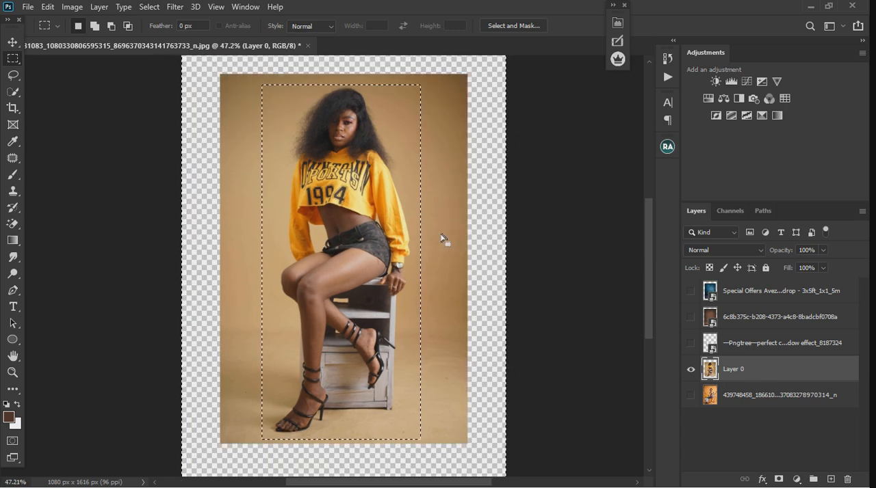
pyautogui.scroll(-1, 442, 238)
pyautogui.click(47, 6)
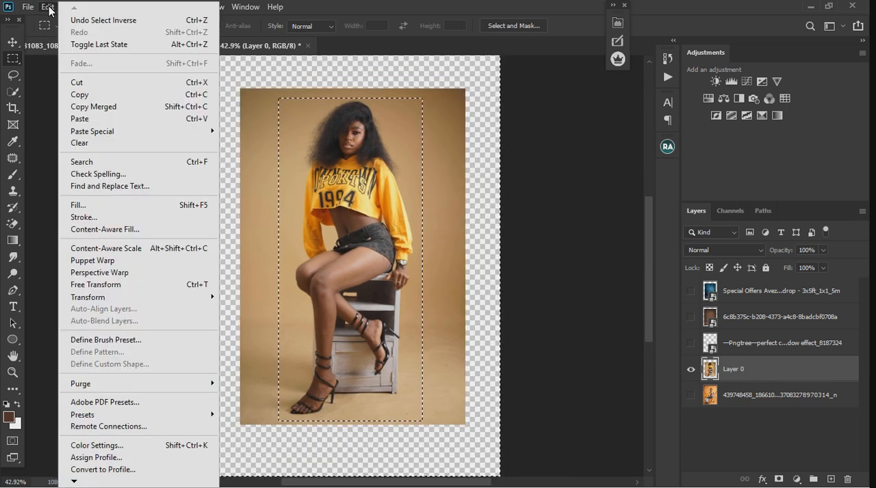
pyautogui.click(111, 202)
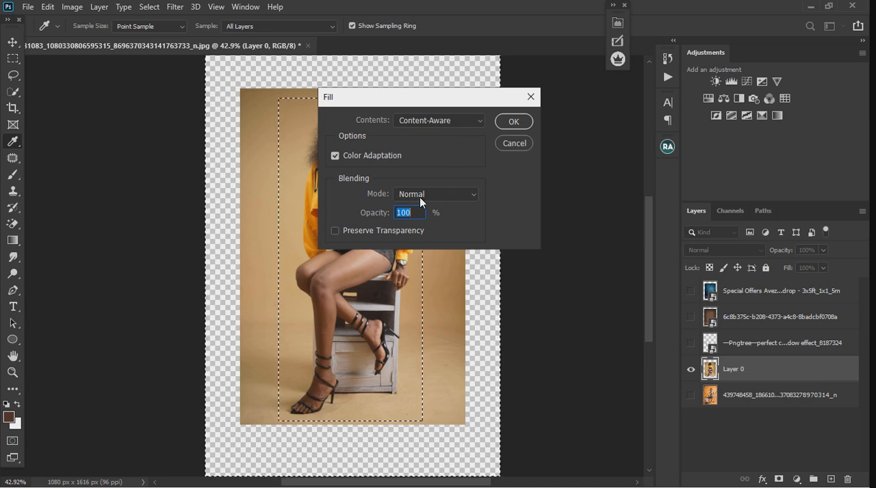
pyautogui.click(516, 122)
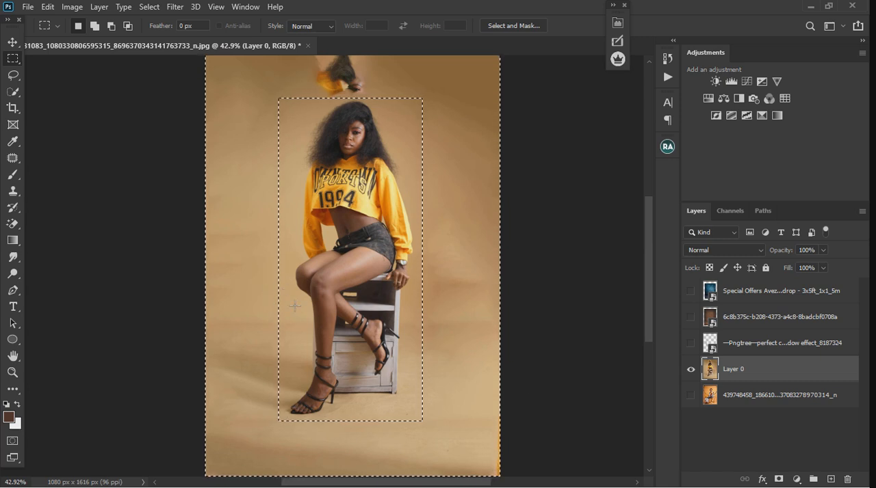
pyautogui.click(234, 346)
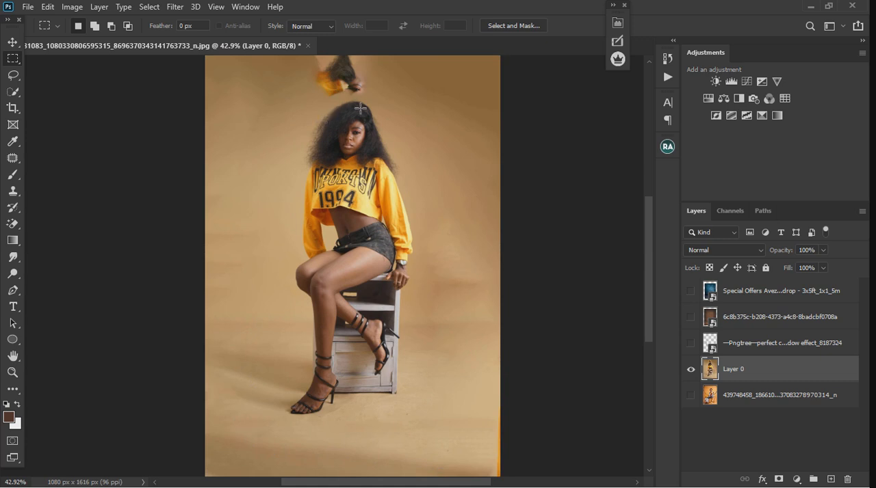
# Patch the stray hair and sweater artifact above the woman's head with clean backdrop from beside it, and deselect
pyautogui.moveTo(295, 58); pyautogui.dragTo(404, 109)
pyautogui.scroll(-3, 390, 186)
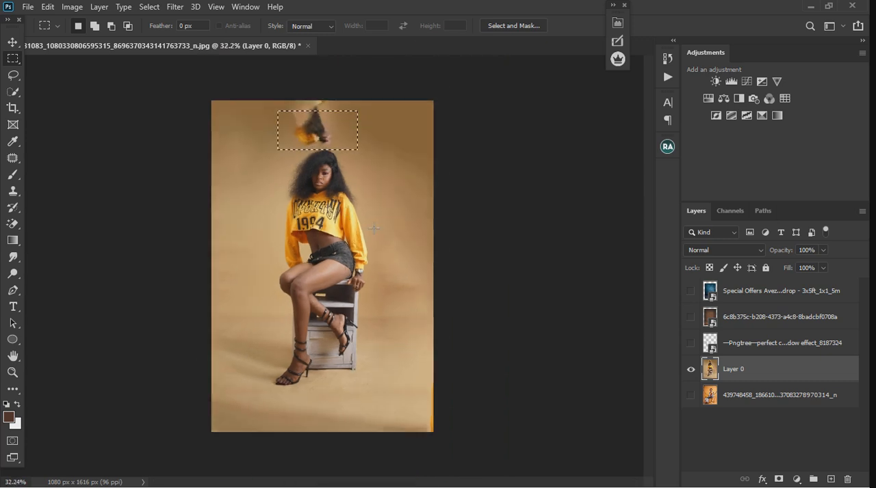
pyautogui.scroll(2, 313, 93)
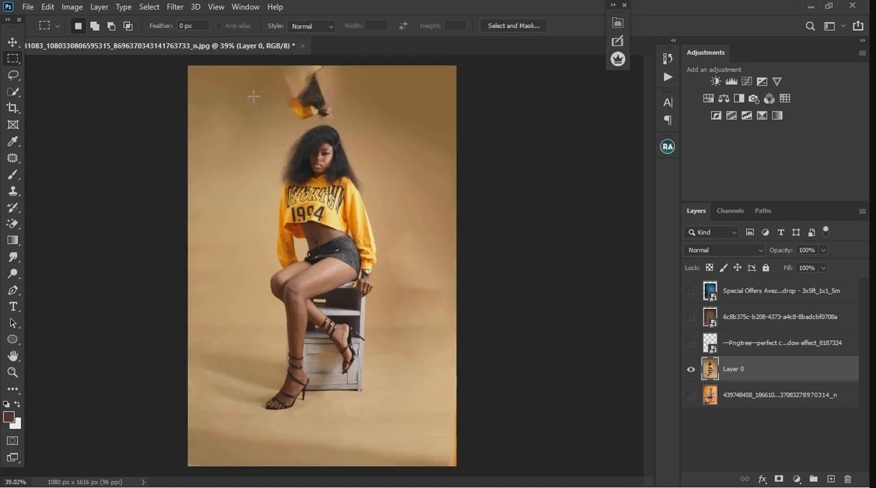
pyautogui.moveTo(258, 66); pyautogui.dragTo(342, 127)
pyautogui.press('j')
pyautogui.moveTo(308, 92); pyautogui.dragTo(399, 89)
pyautogui.hotkey('ctrl', 'd')
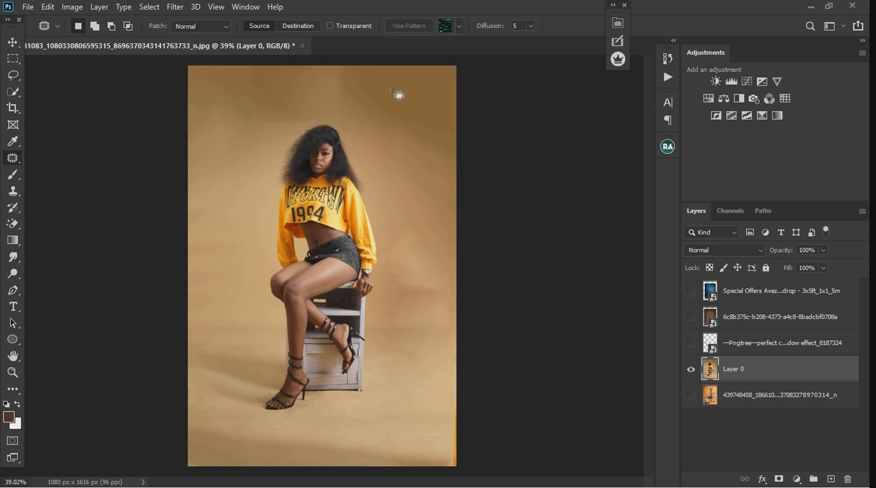
# Examine the extended backdrop on Layer 0 up close and compare it with the orange-background portrait
pyautogui.scroll(2, 288, 270)
pyautogui.scroll(-2, 294, 270)
pyautogui.scroll(3, 409, 186)
pyautogui.click(690, 395)
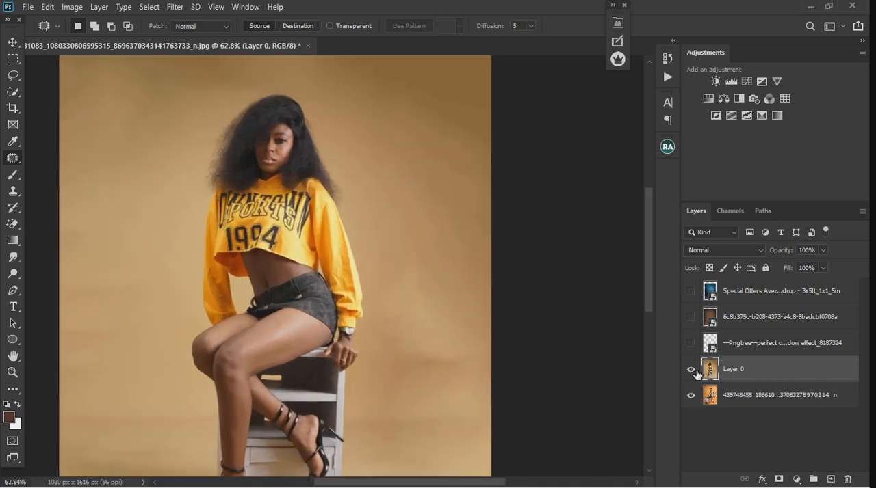
pyautogui.click(690, 369)
pyautogui.scroll(-3, 215, 237)
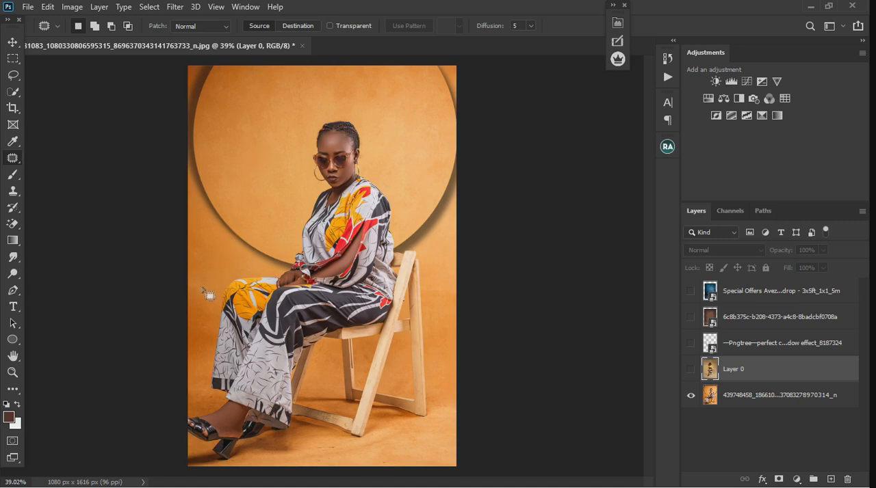
pyautogui.scroll(5, 208, 295)
pyautogui.scroll(-5, 248, 319)
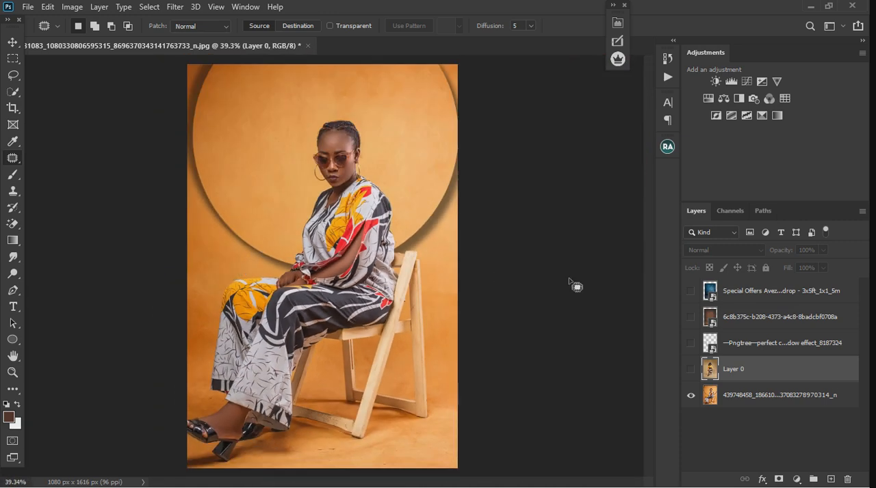
pyautogui.click(691, 396)
pyautogui.click(691, 370)
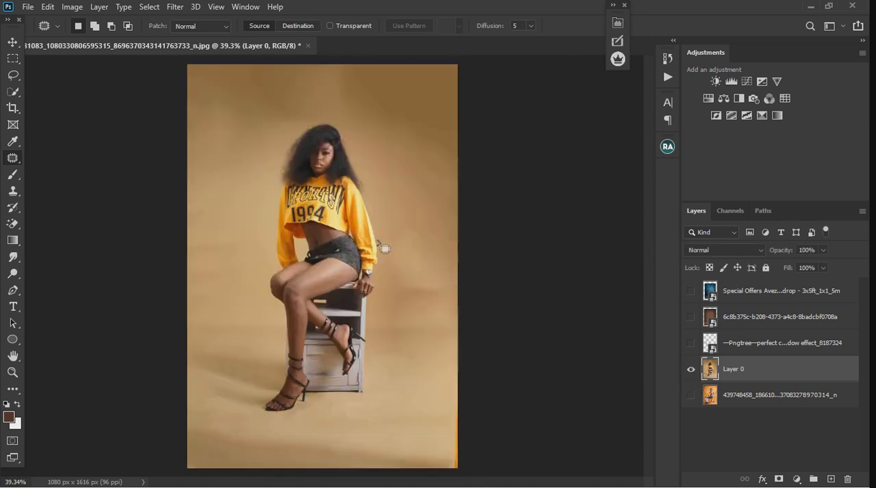
pyautogui.scroll(5, 240, 130)
pyautogui.scroll(-5, 240, 132)
# Select the darker backdrop areas of Layer 0 with Color Range, using sampled colors and a fuzziness of 15
pyautogui.click(173, 9)
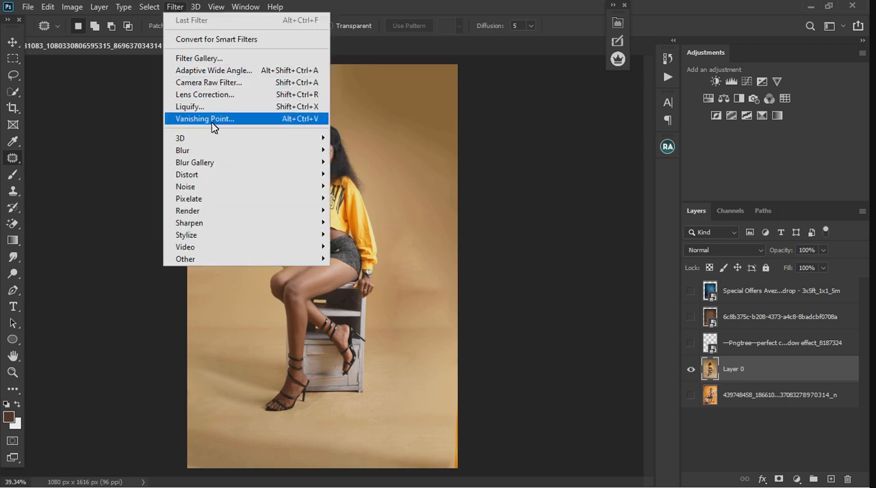
pyautogui.moveTo(149, 9)
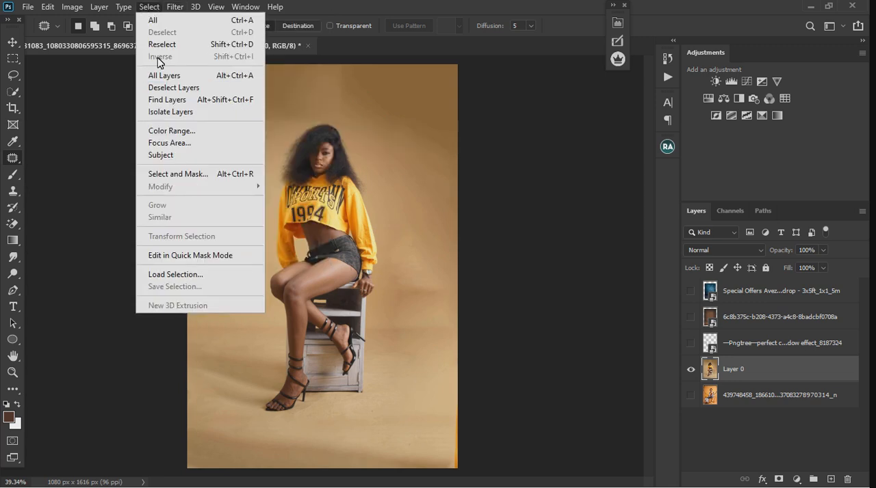
pyautogui.click(173, 132)
pyautogui.click(420, 107)
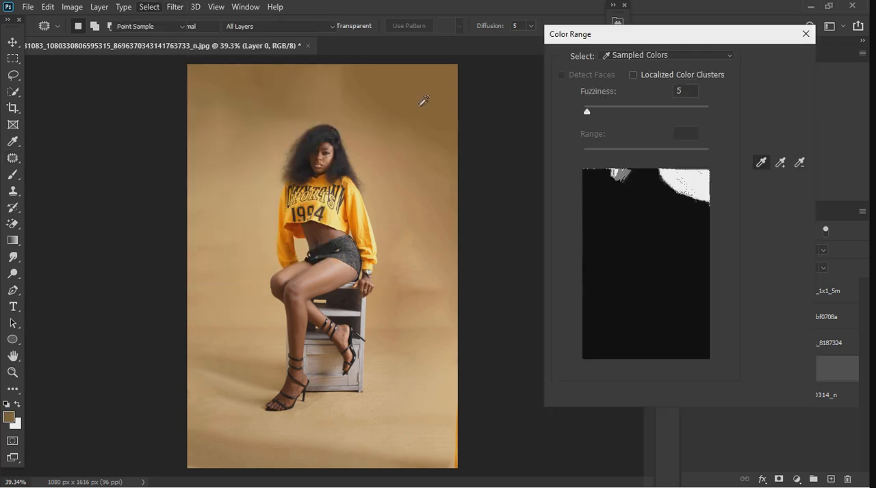
pyautogui.click(239, 461)
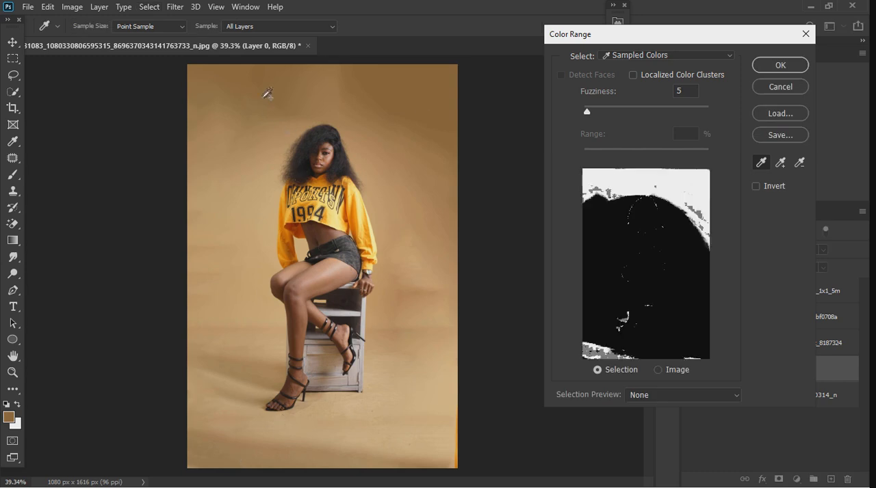
pyautogui.moveTo(586, 113); pyautogui.dragTo(593, 110)
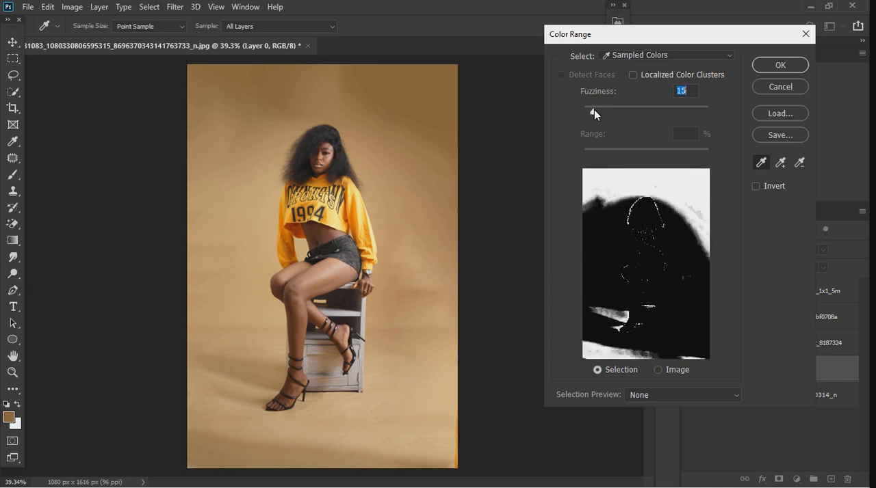
pyautogui.click(779, 65)
# Add a Curves adjustment for the selected dark areas, slightly raise its midtones, and compare the backdrop with and without it
pyautogui.press('j')
pyautogui.click(796, 479)
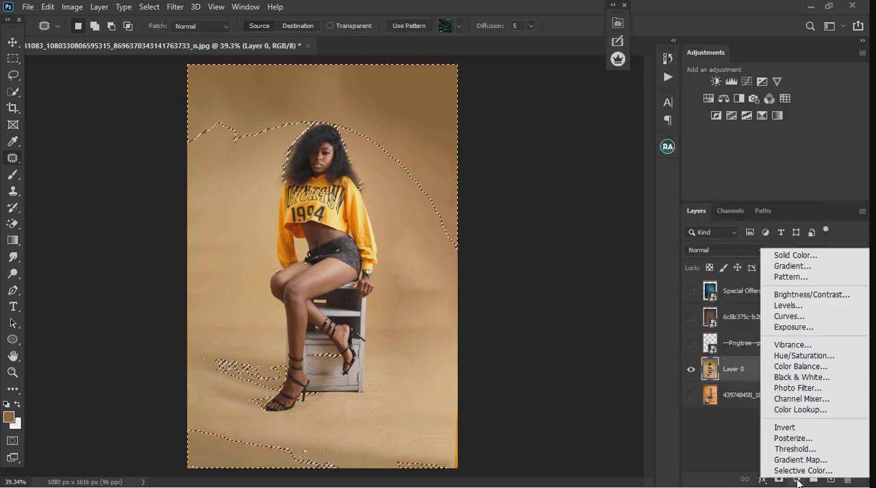
pyautogui.click(803, 321)
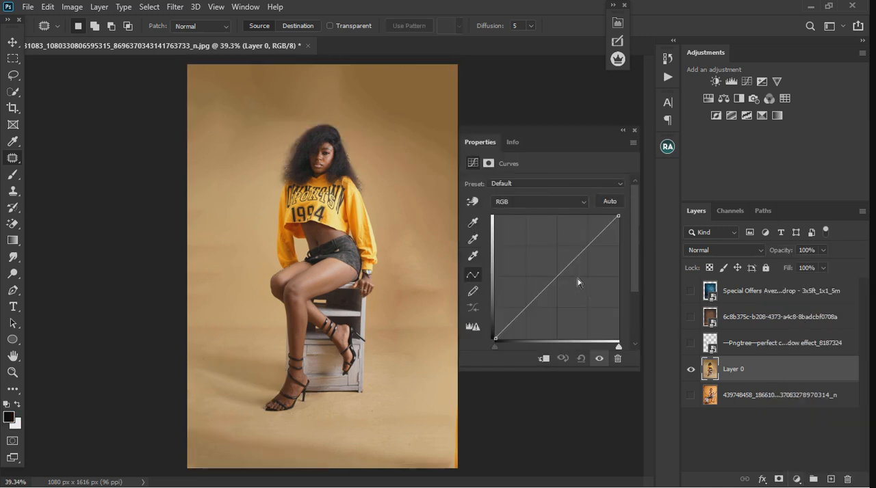
pyautogui.moveTo(561, 282); pyautogui.dragTo(562, 275)
pyautogui.click(690, 370)
pyautogui.click(634, 130)
pyautogui.click(691, 369)
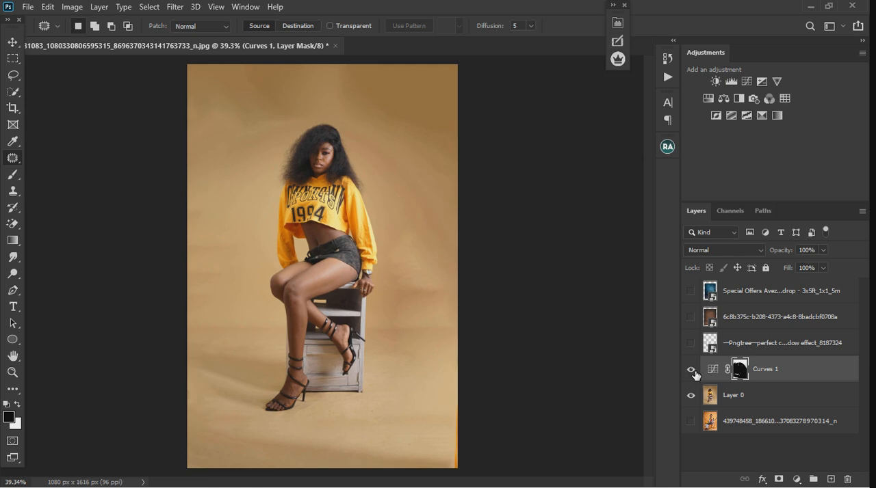
pyautogui.click(691, 370)
# Delete the Curves 1 adjustment layer above Layer 0
pyautogui.click(13, 43)
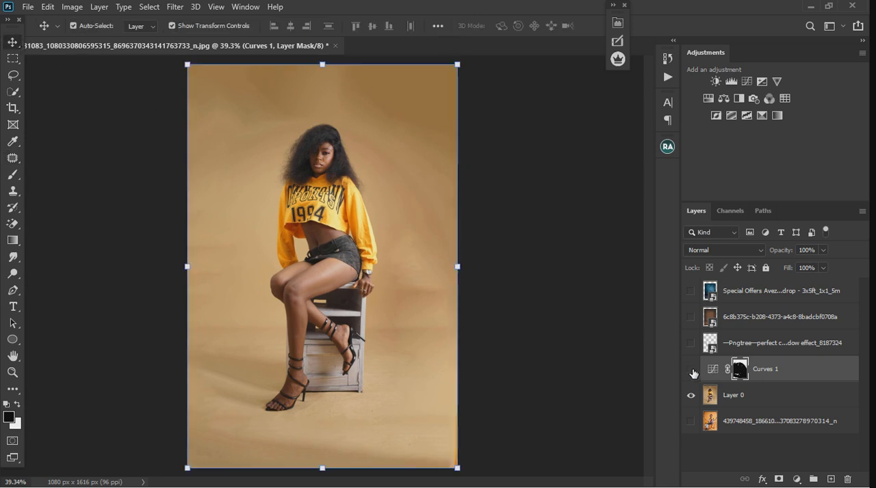
pyautogui.click(802, 373)
pyautogui.press('Delete')
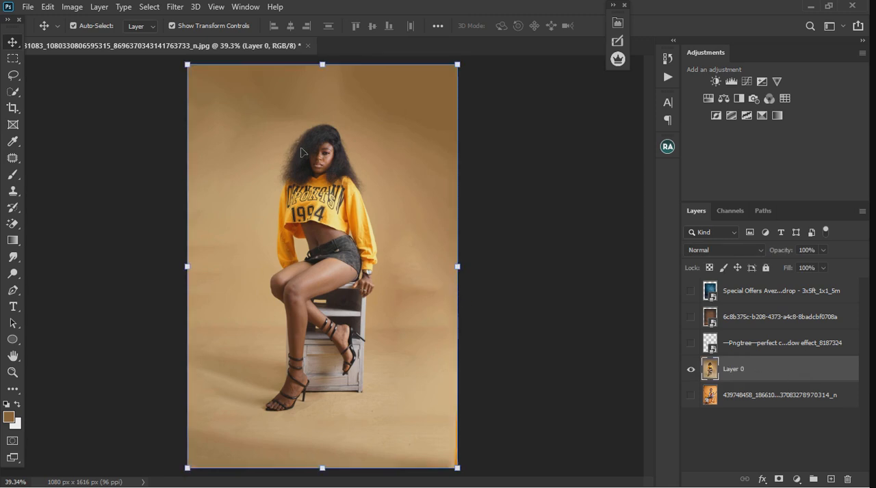
pyautogui.scroll(1, 356, 187)
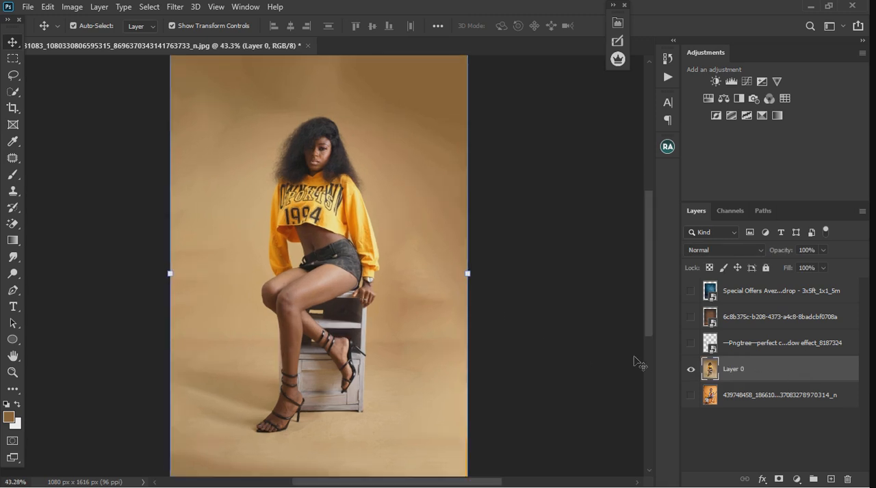
# Preview the brown and dark blue backdrop layers over the portrait and hide them again
pyautogui.click(690, 317)
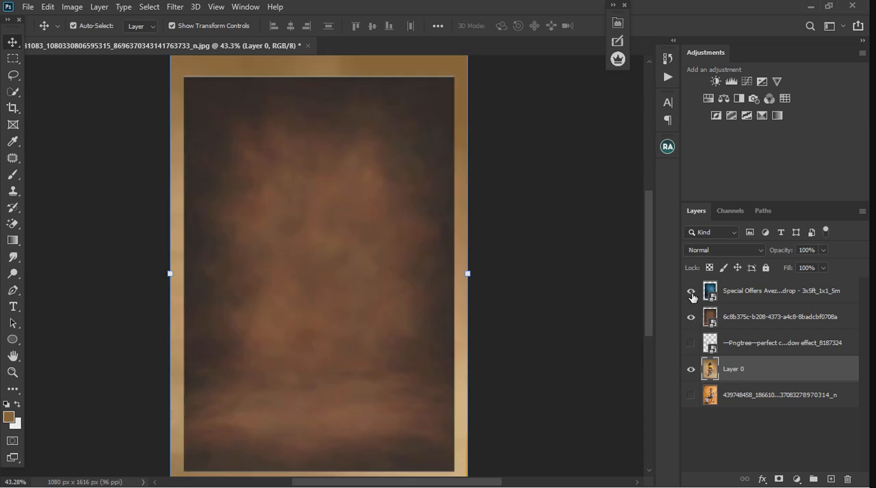
pyautogui.click(690, 290)
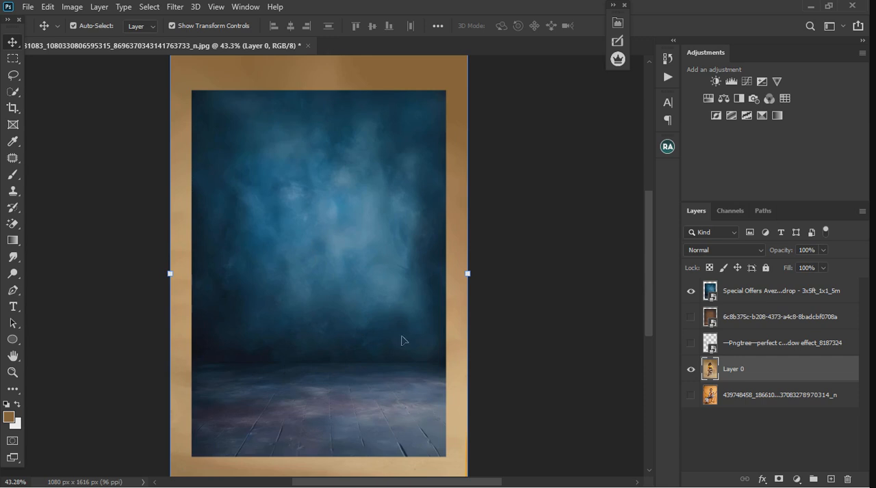
pyautogui.scroll(-1, 350, 338)
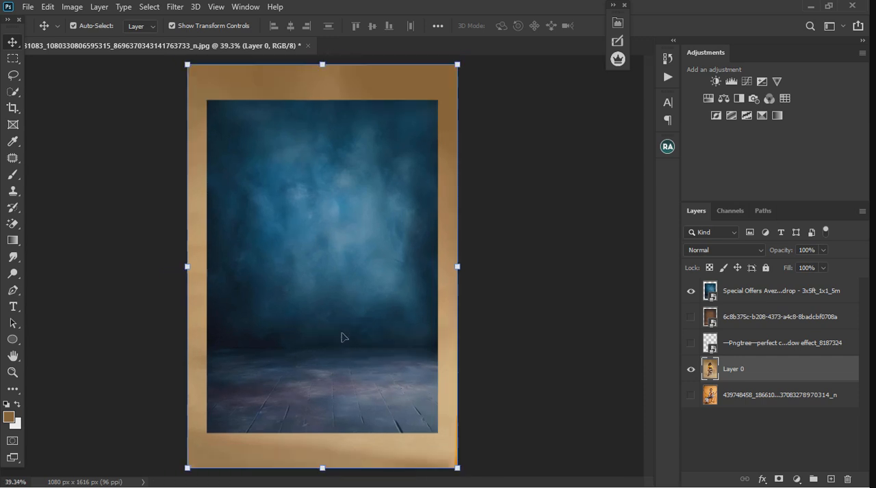
pyautogui.click(308, 272)
pyautogui.click(690, 291)
# Select the seated woman on Layer 0 automatically with Select Subject
pyautogui.click(754, 375)
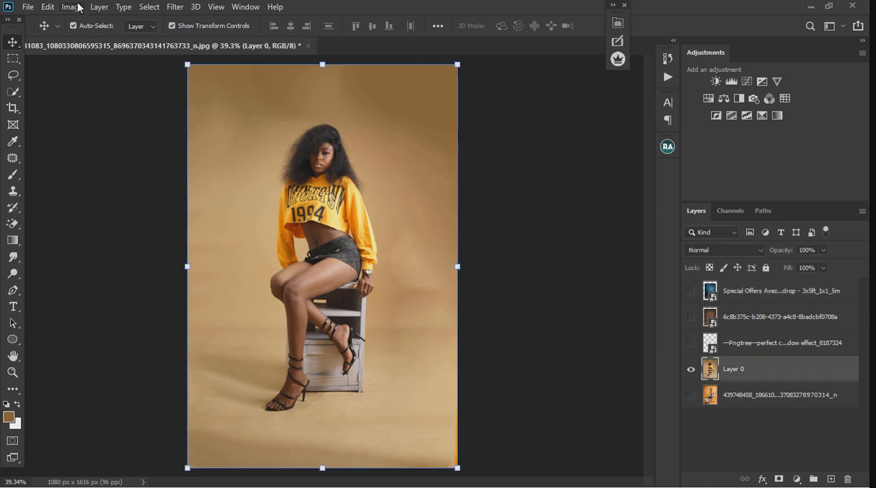
pyautogui.click(150, 9)
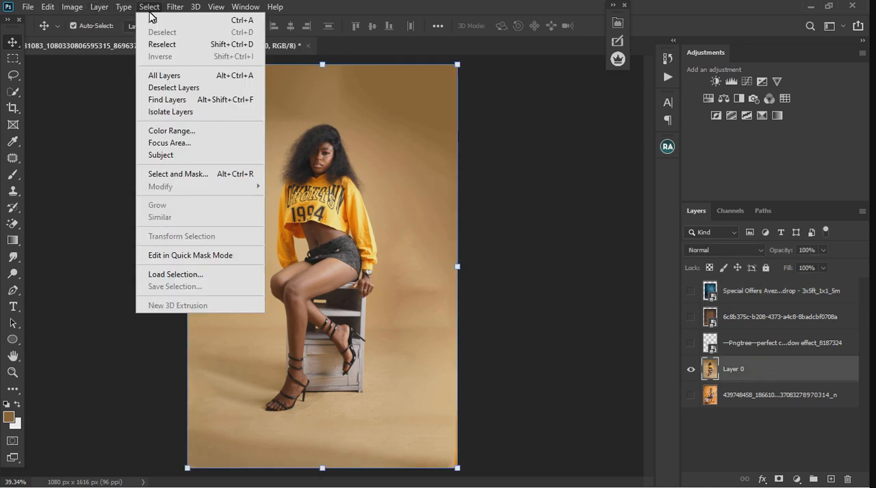
pyautogui.click(171, 158)
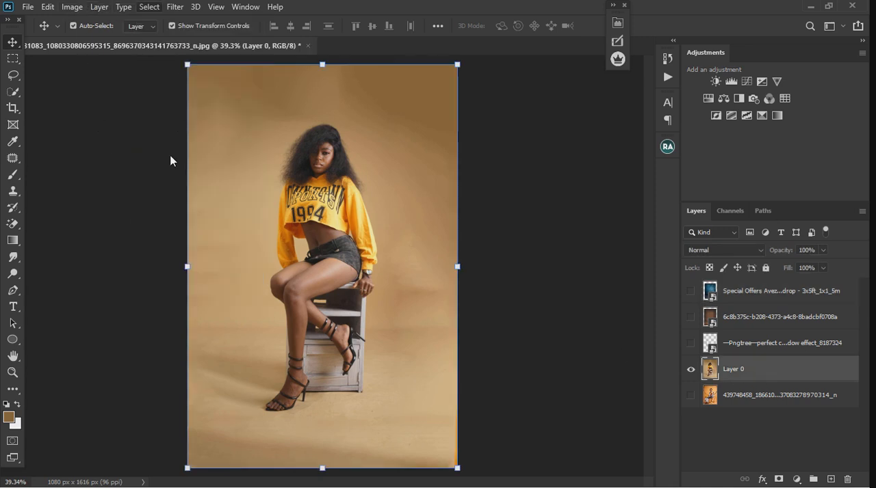
# Add the missed front panel and lower edge of the wooden stool to the selection with the Magnetic Lasso
pyautogui.scroll(8, 330, 413)
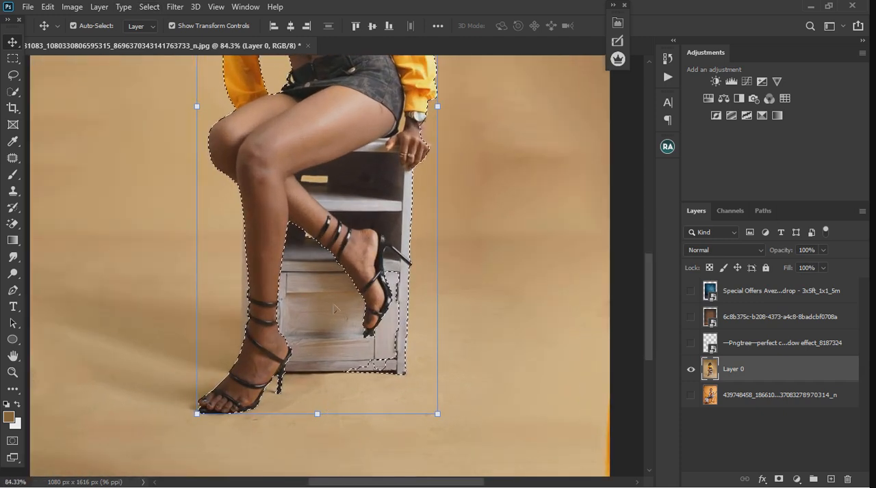
pyautogui.rightClick(12, 75)
pyautogui.click(69, 101)
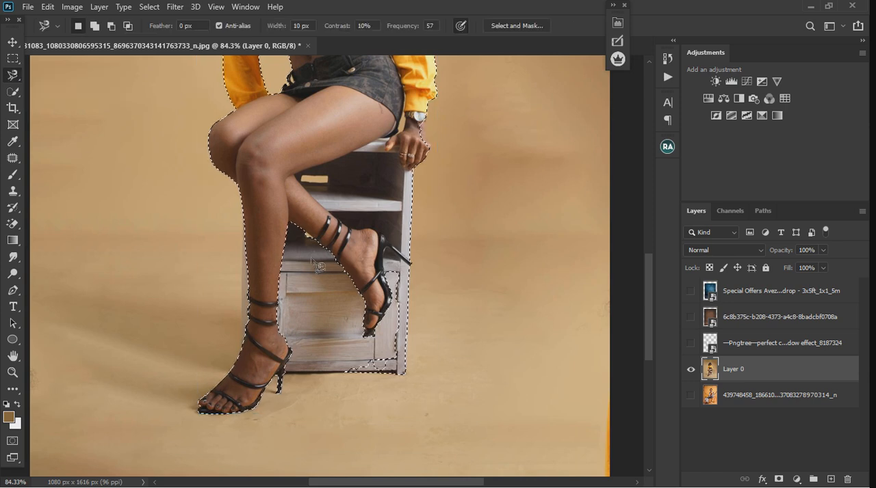
pyautogui.keyDown('shift'); pyautogui.click(283, 215); pyautogui.keyUp('shift')
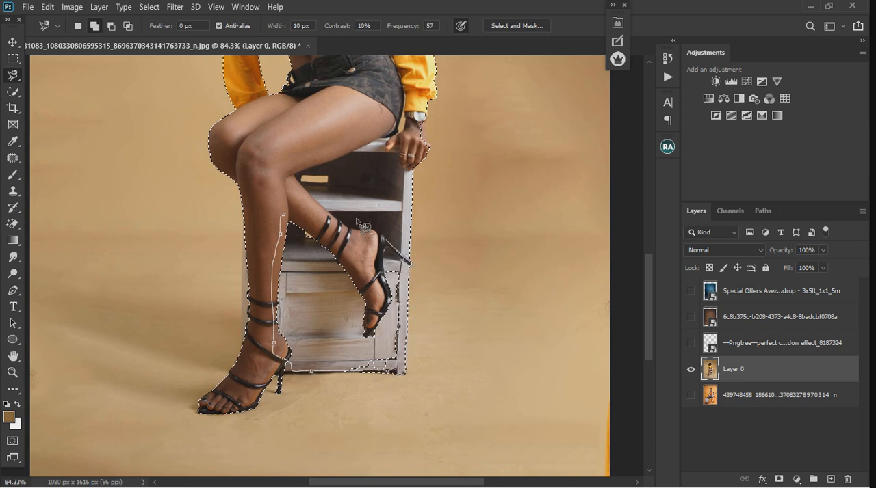
pyautogui.click(284, 216)
# Add the loose hair on the image-left side of the head to the selection with the Magnetic Lasso
pyautogui.scroll(-3, 317, 333)
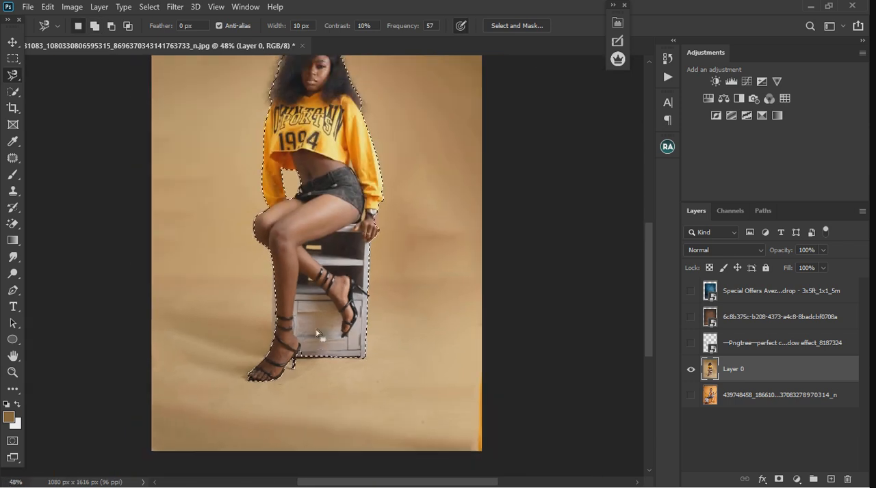
pyautogui.scroll(3, 299, 123)
pyautogui.click(330, 140)
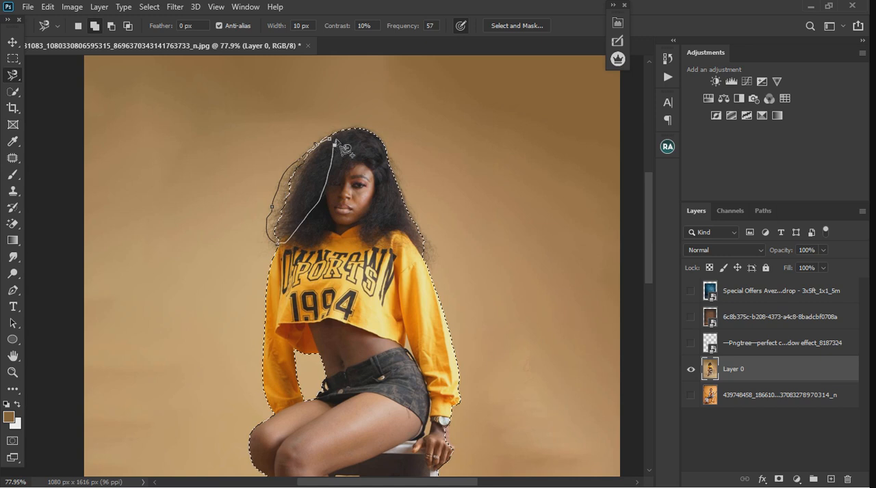
pyautogui.click(336, 146)
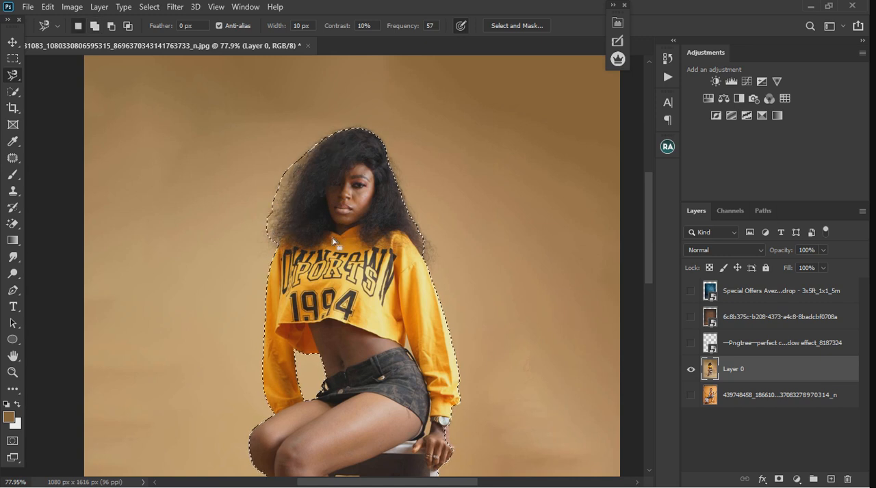
# Add the loose hair on the image-right side of the head to the selection with a freehand Lasso outline
pyautogui.rightClick(13, 75)
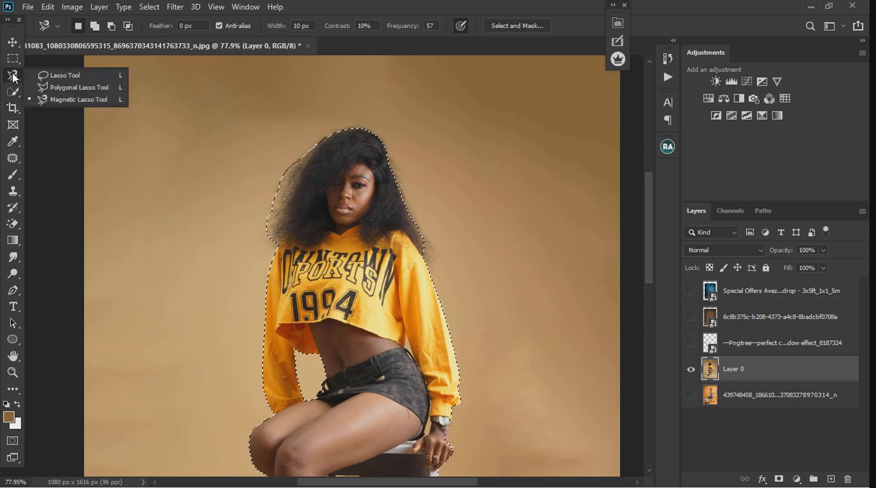
pyautogui.click(68, 75)
pyautogui.press('shift')
pyautogui.moveTo(388, 152)
pyautogui.mouseDown()
pyautogui.moveTo(456, 242)
pyautogui.moveTo(410, 251)
pyautogui.moveTo(391, 195)
pyautogui.mouseUp()
pyautogui.scroll(-3, 391, 196)
pyautogui.scroll(-1, 370, 161)
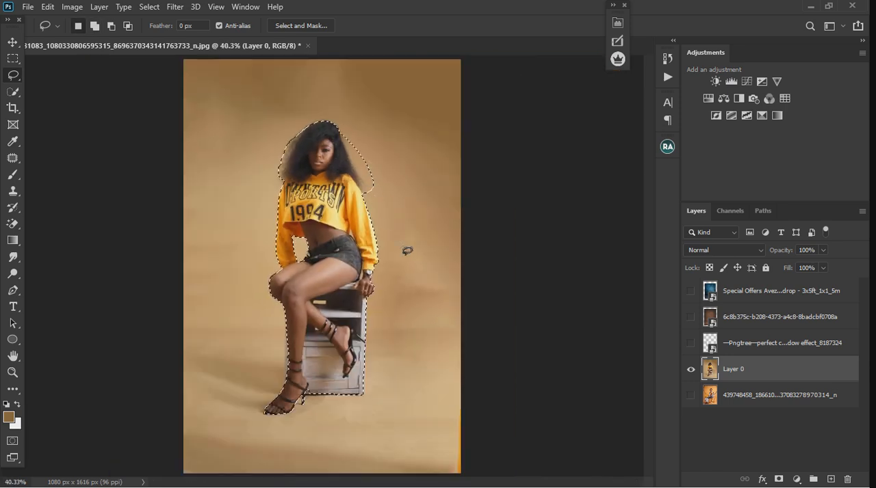
# Copy the selected subject to a new layer and place the brown backdrop layer, made visible, directly beneath it
pyautogui.hotkey('ctrl', 'j')
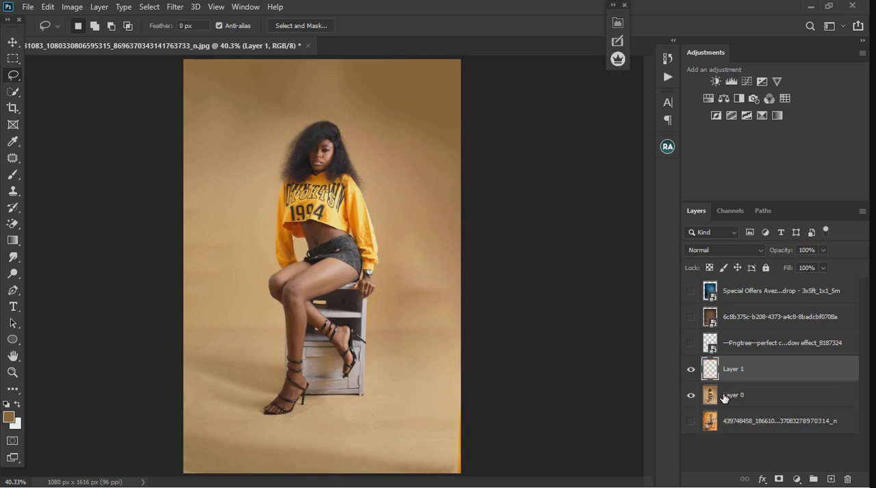
pyautogui.moveTo(746, 325); pyautogui.dragTo(751, 385)
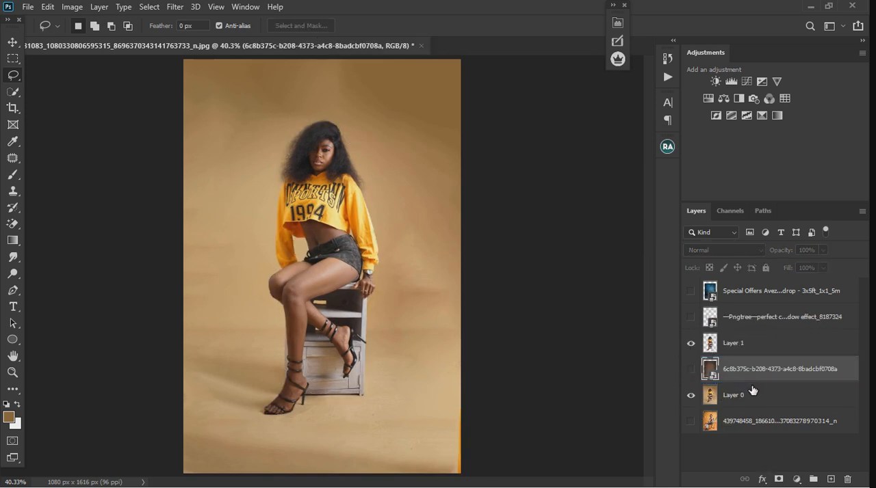
pyautogui.click(691, 369)
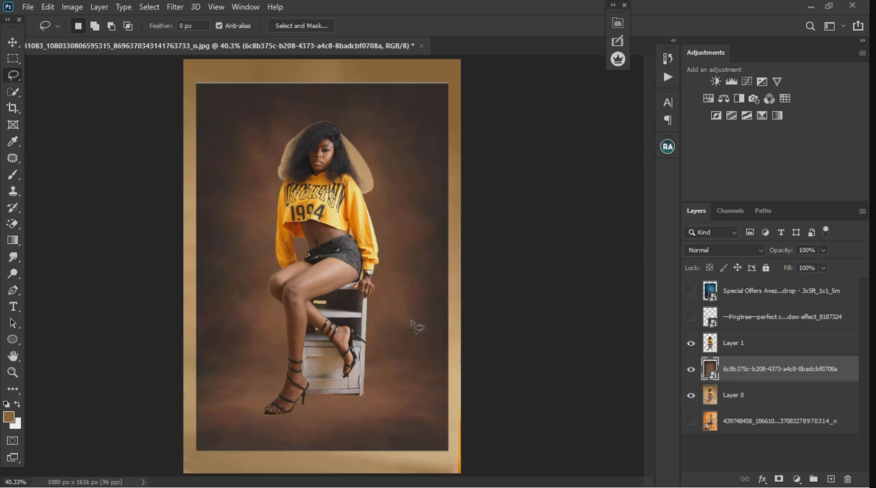
# Enlarge the brown backdrop so that it covers the whole canvas
pyautogui.scroll(-2, 415, 327)
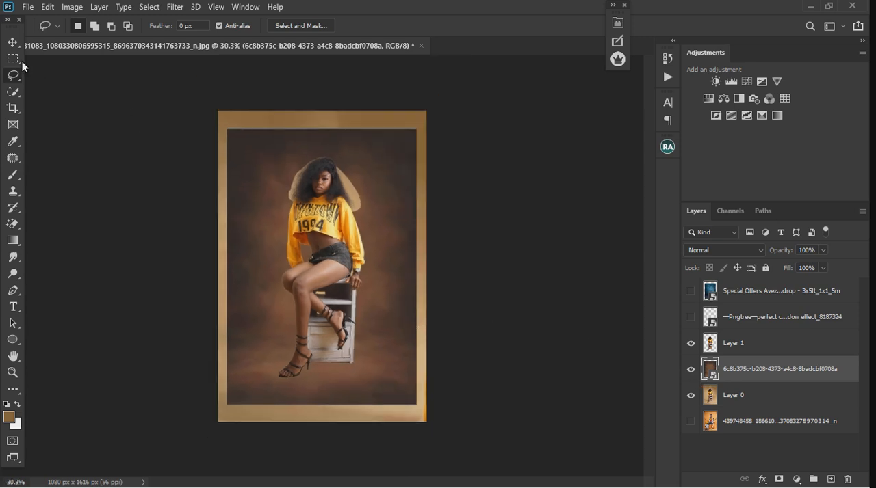
pyautogui.click(13, 41)
pyautogui.moveTo(426, 132); pyautogui.dragTo(438, 114)
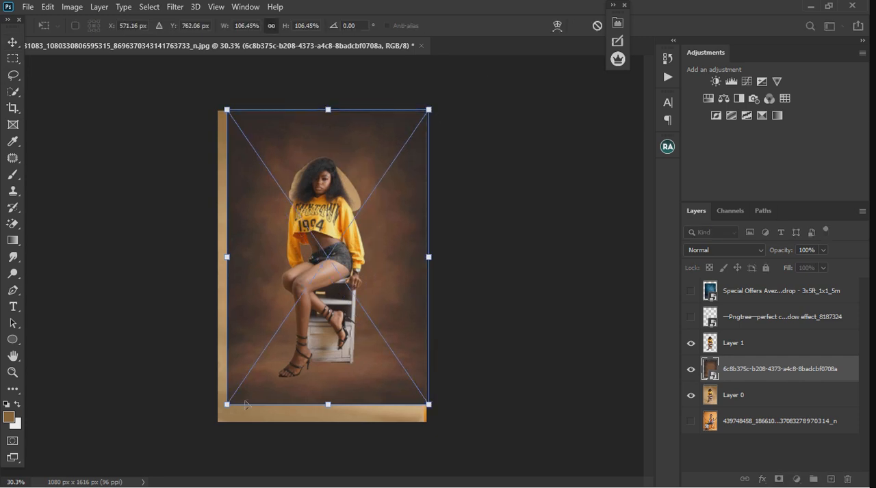
pyautogui.moveTo(232, 408); pyautogui.dragTo(227, 436)
pyautogui.click(12, 42)
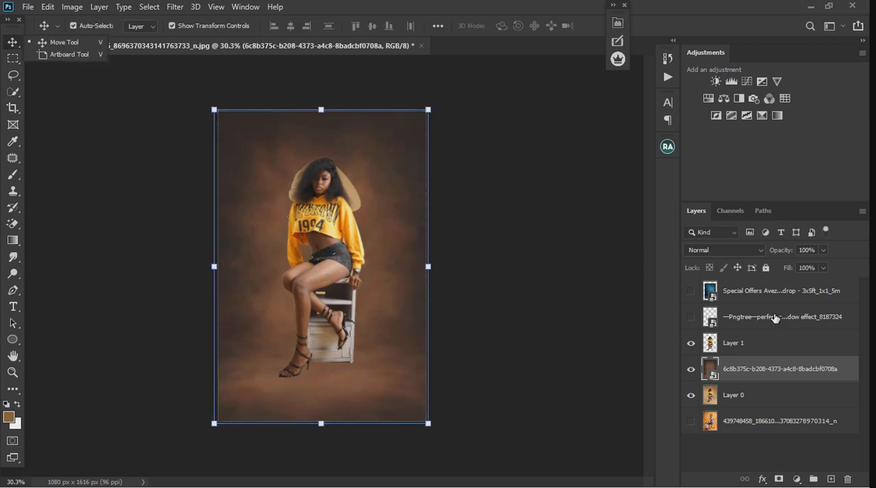
# Place the dark blue backdrop layer, made visible, directly beneath the subject cutout and scale it to 118.65%
pyautogui.doubleClick(759, 293)
pyautogui.click(742, 304)
pyautogui.moveTo(748, 308); pyautogui.dragTo(747, 356)
pyautogui.click(690, 343)
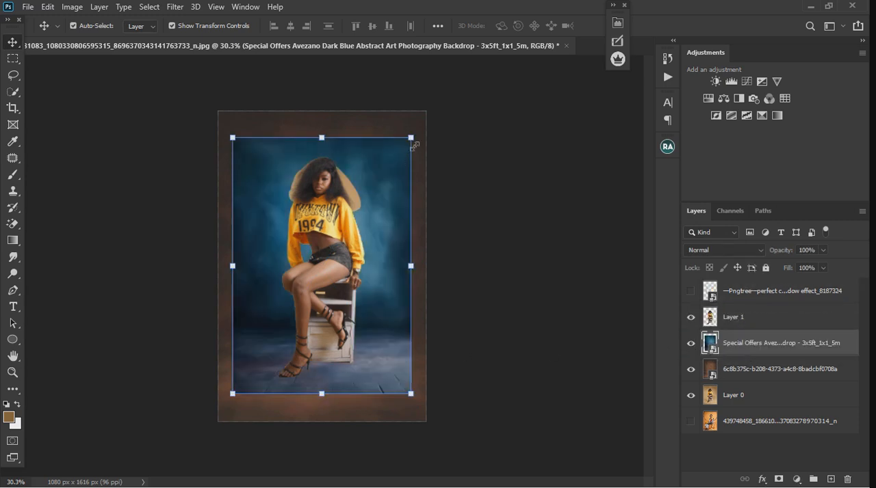
pyautogui.moveTo(422, 127); pyautogui.dragTo(435, 116)
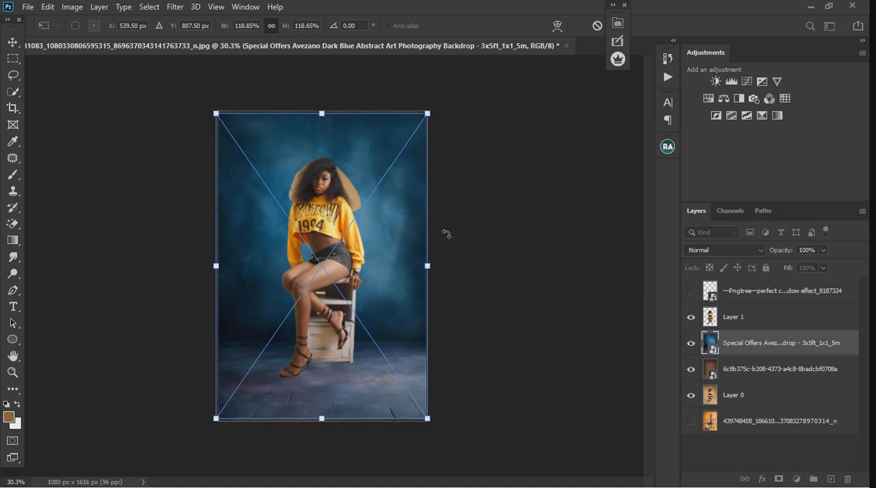
pyautogui.press('Return')
# Move the brown backdrop up to expose the original floor strip, and switch the visible backdrop to the dark blue one
pyautogui.click(691, 342)
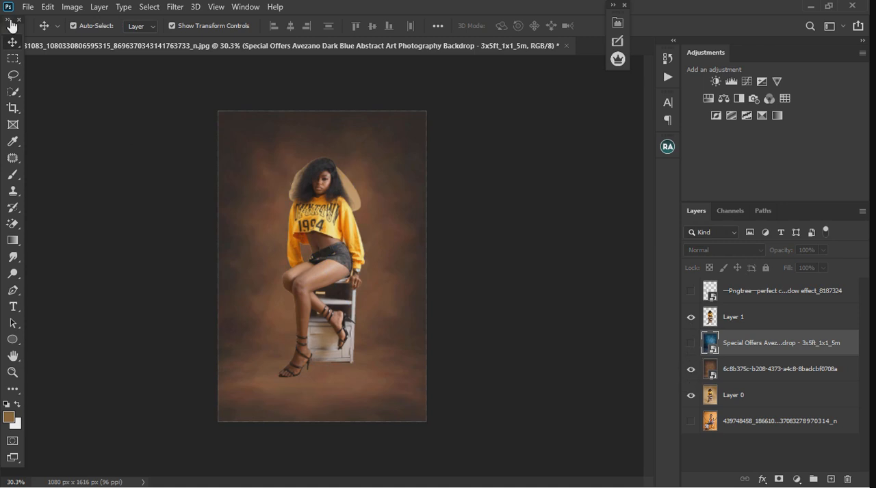
pyautogui.moveTo(301, 236); pyautogui.dragTo(275, 190)
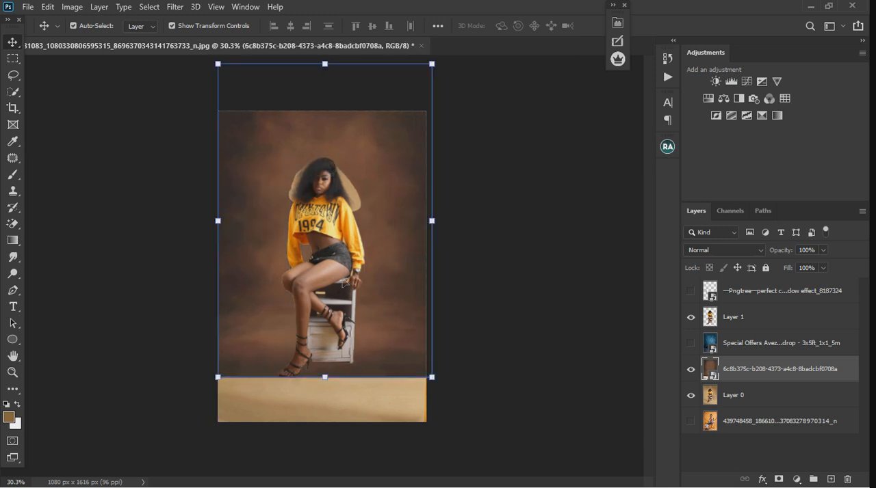
pyautogui.click(690, 343)
pyautogui.click(690, 369)
# Move the dark blue backdrop up and to the right, exposing the original backdrop along the canvas's bottom and left edges
pyautogui.moveTo(397, 295); pyautogui.dragTo(378, 267)
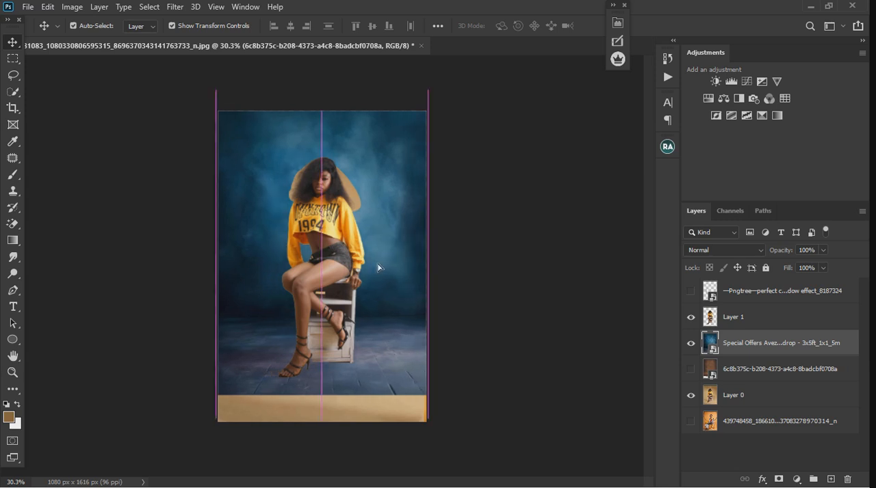
pyautogui.click(767, 368)
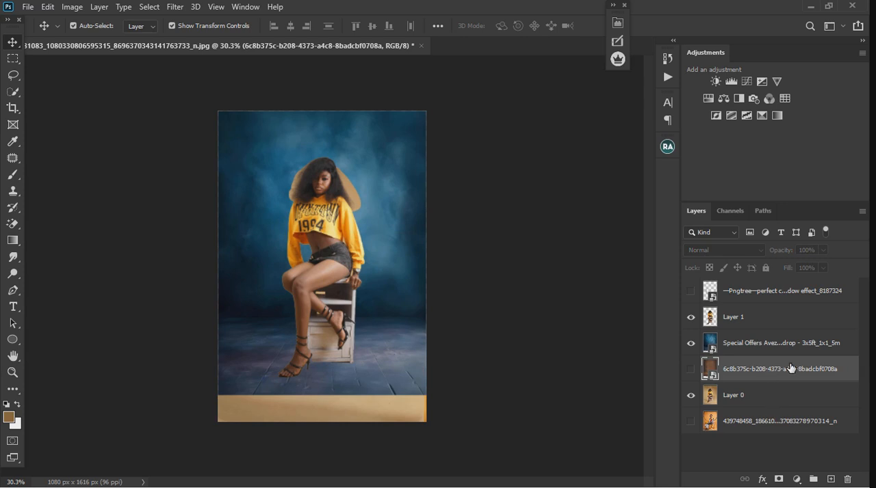
pyautogui.click(381, 223)
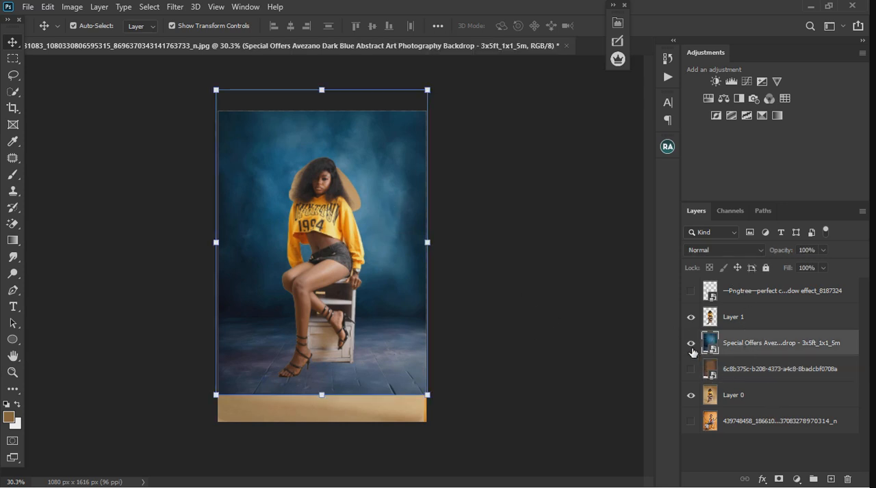
pyautogui.moveTo(392, 221); pyautogui.dragTo(440, 219)
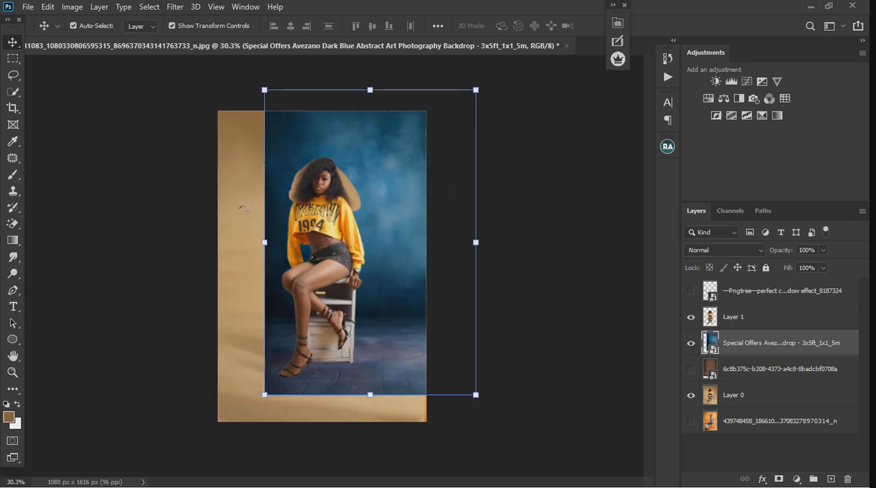
# Add a Selective Color adjustment above the dark blue backdrop and clip it to that layer
pyautogui.click(796, 480)
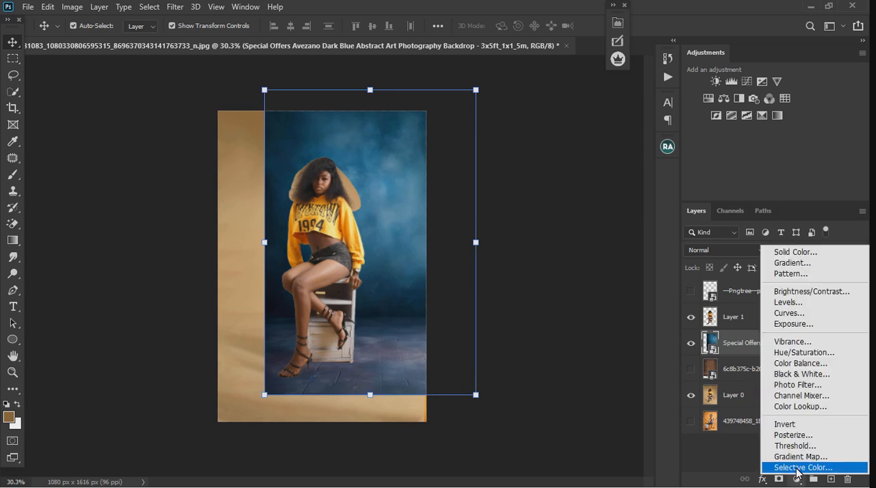
pyautogui.click(797, 468)
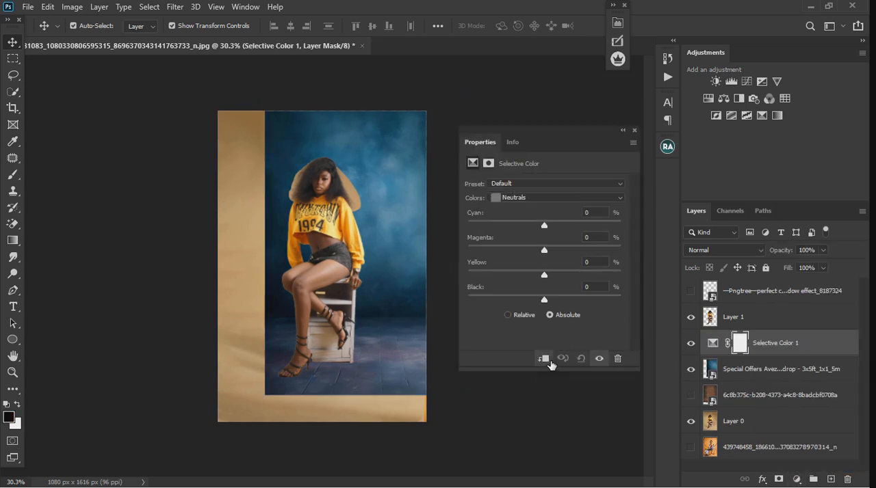
pyautogui.click(544, 359)
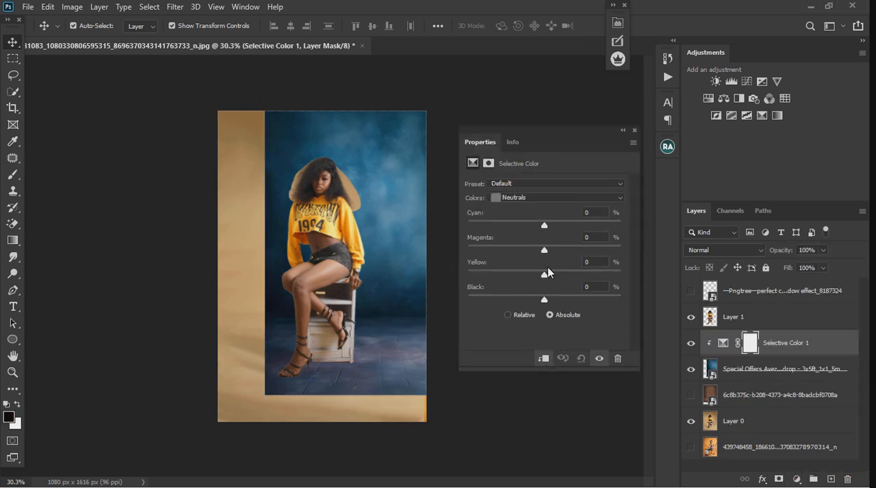
# Try cyan -32%, magenta +38% and yellow +100% on the Neutrals in the Selective Color adjustment, and reset it
pyautogui.moveTo(544, 276); pyautogui.dragTo(620, 276)
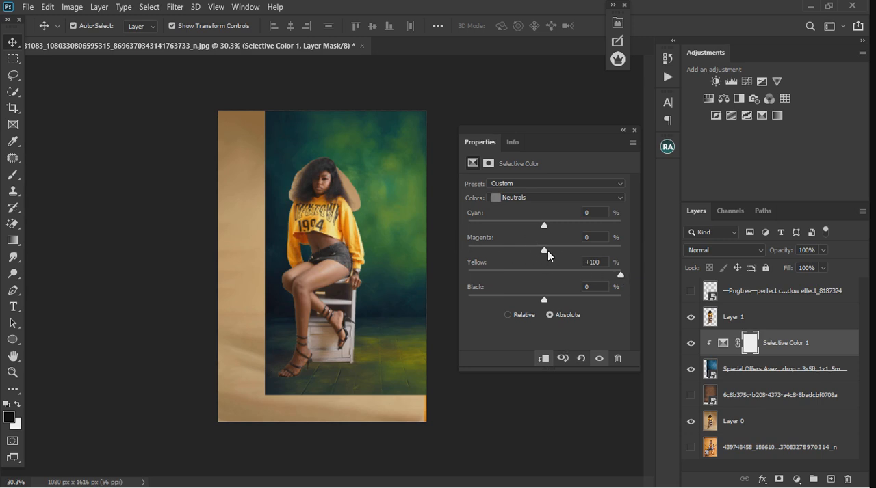
pyautogui.moveTo(548, 251); pyautogui.dragTo(572, 250)
pyautogui.moveTo(544, 226); pyautogui.dragTo(520, 226)
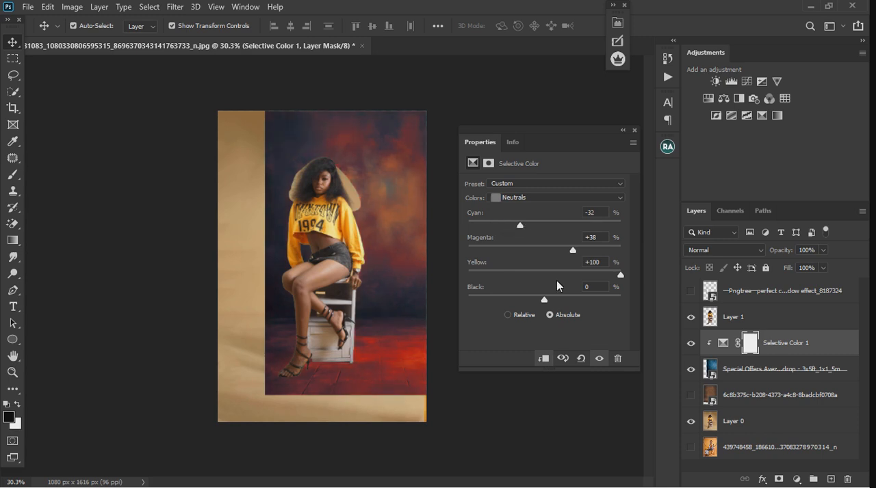
pyautogui.click(583, 361)
# Set yellow to +100% for the Cyans in the Selective Color adjustment on the blue backdrop
pyautogui.click(527, 197)
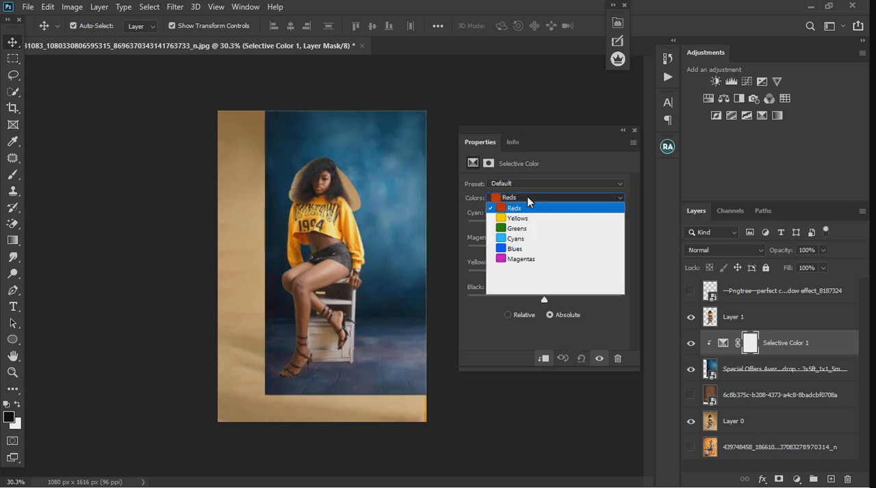
pyautogui.click(532, 241)
pyautogui.moveTo(584, 277); pyautogui.dragTo(650, 283)
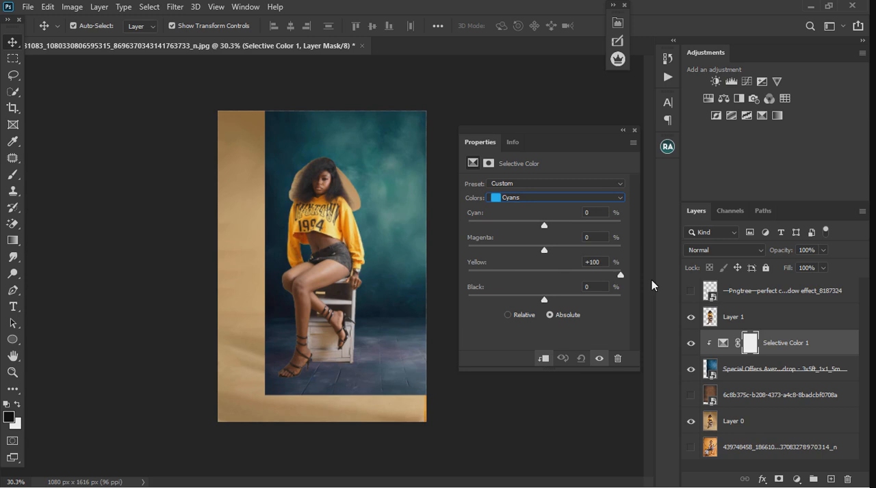
# In Selective Color, set cyan and magenta to -100% for the Cyans, then cyan to -100% and magenta to +100% for the Blues
pyautogui.moveTo(538, 253); pyautogui.dragTo(445, 253)
pyautogui.moveTo(546, 226); pyautogui.dragTo(446, 230)
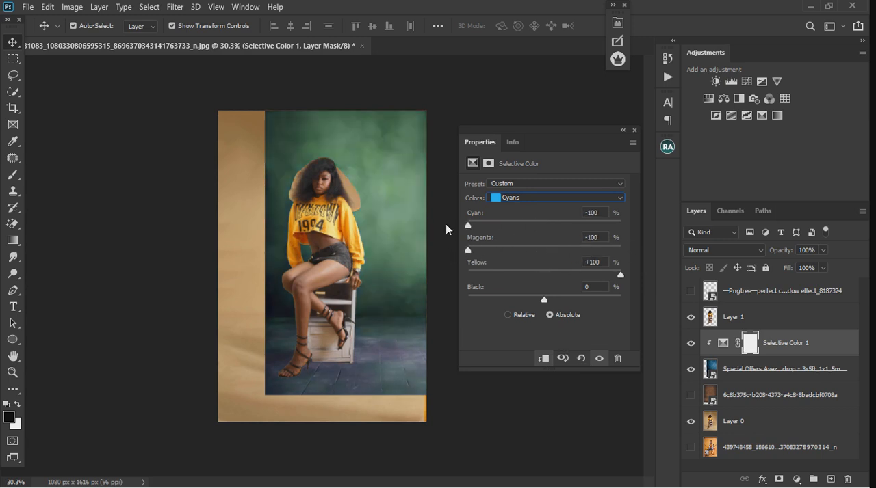
pyautogui.click(507, 198)
pyautogui.click(541, 251)
pyautogui.moveTo(547, 250); pyautogui.dragTo(638, 267)
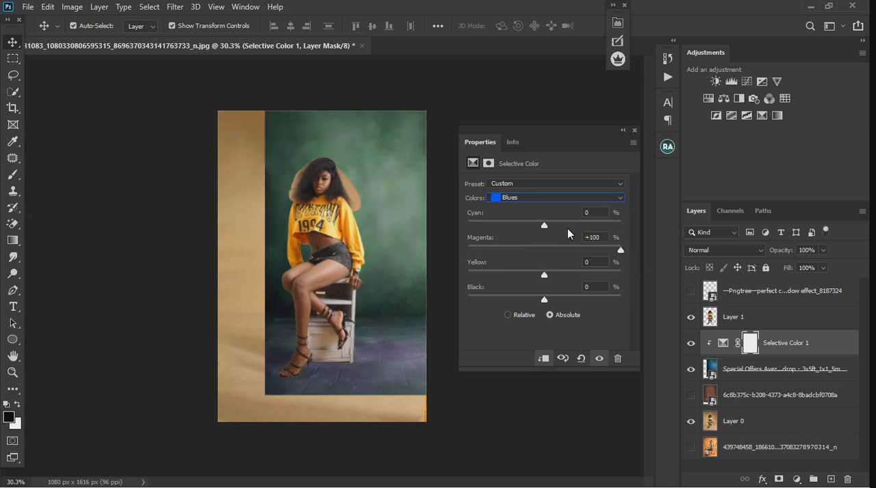
pyautogui.moveTo(544, 228); pyautogui.dragTo(393, 248)
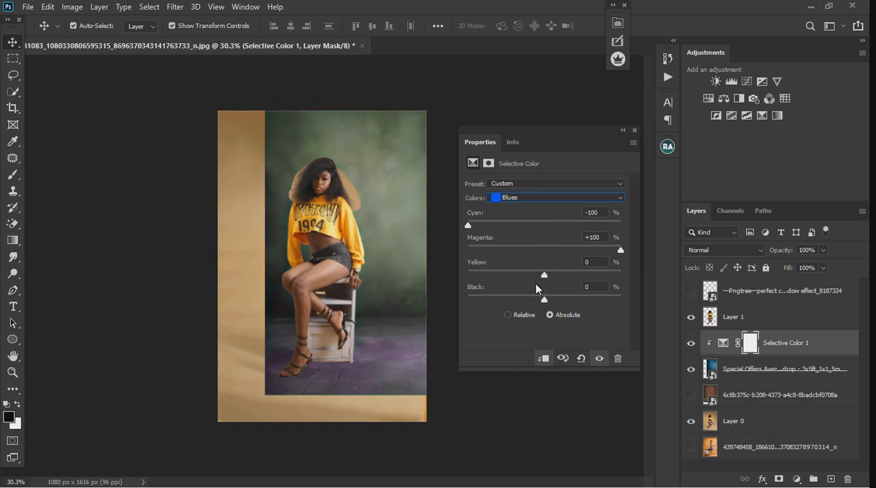
# Set cyan to -100% and yellow to +100% for both the Yellows and the Reds in the Selective Color adjustment
pyautogui.click(546, 197)
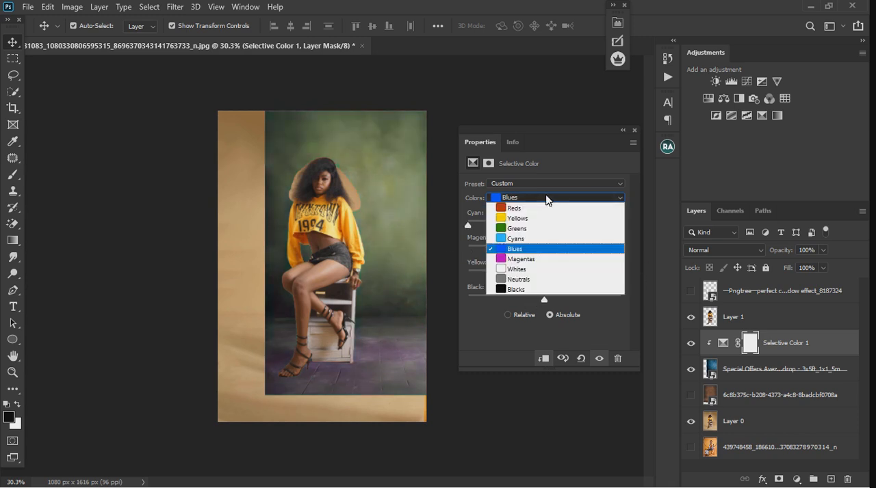
pyautogui.click(541, 218)
pyautogui.moveTo(544, 275); pyautogui.dragTo(654, 281)
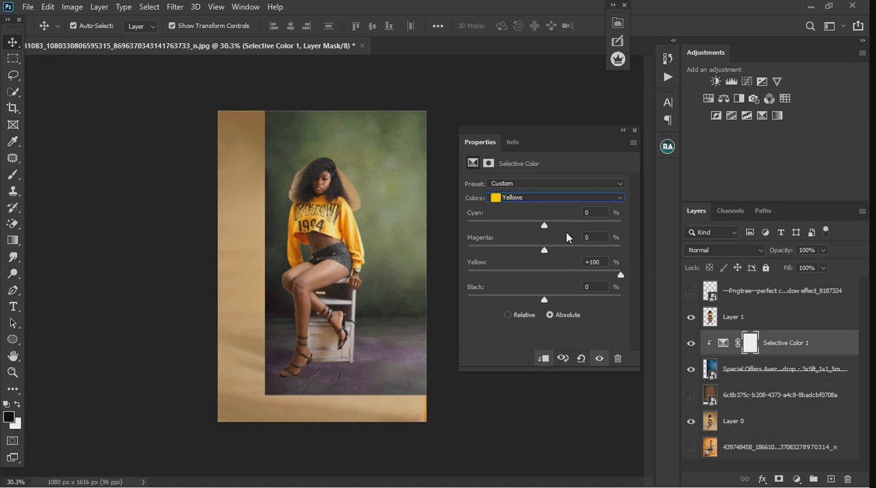
pyautogui.moveTo(541, 227); pyautogui.dragTo(458, 228)
pyautogui.click(502, 198)
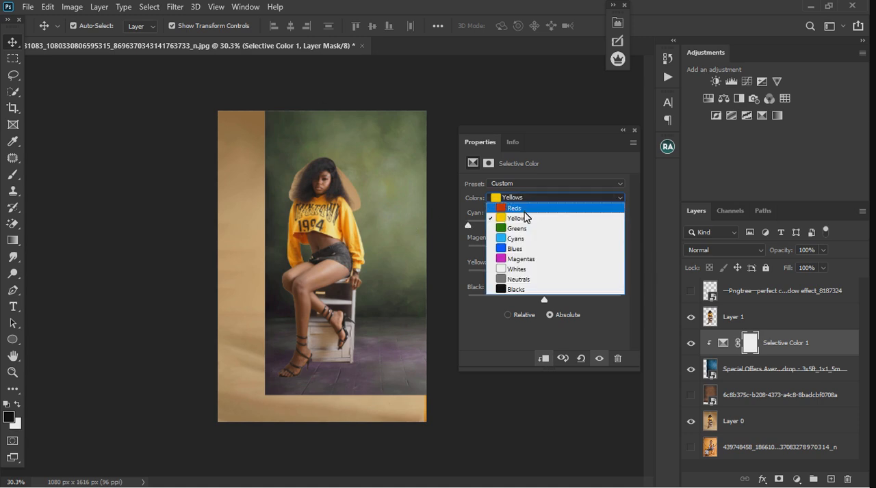
pyautogui.click(516, 208)
pyautogui.moveTo(544, 276); pyautogui.dragTo(700, 277)
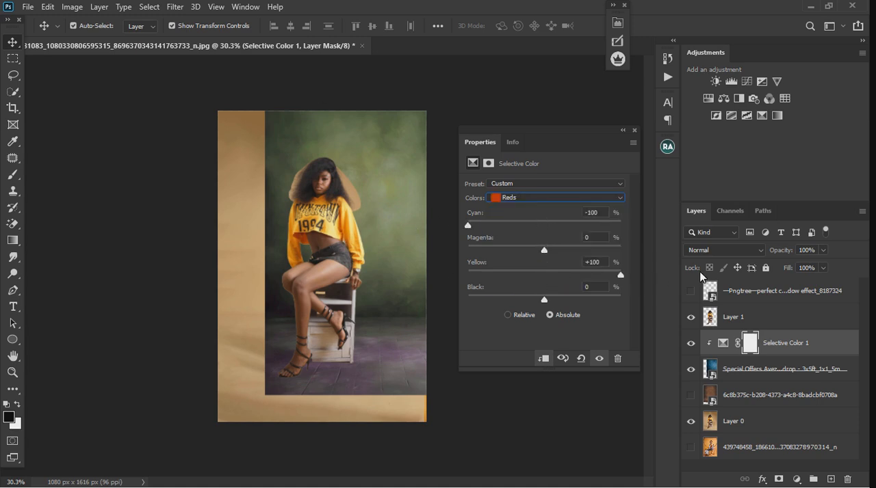
# For the Magentas in the Selective Color adjustment, lower cyan and magenta to their minimum and raise yellow to its maximum
pyautogui.click(548, 200)
pyautogui.click(521, 262)
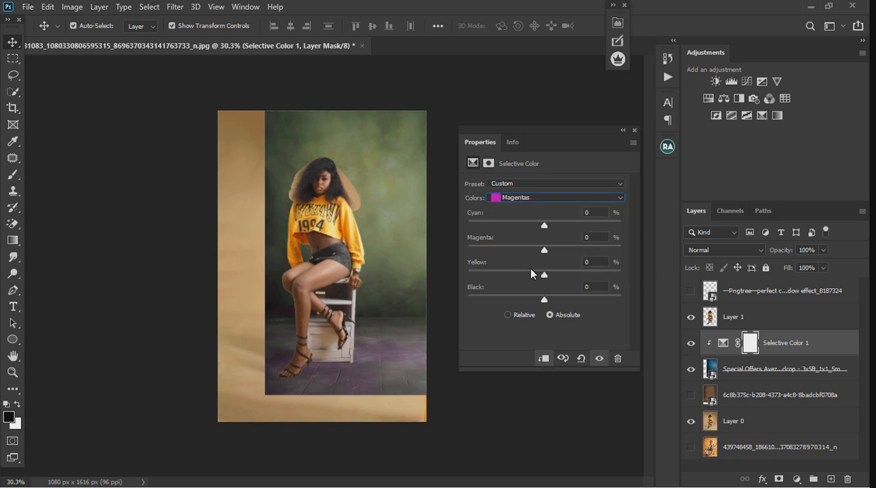
pyautogui.moveTo(544, 276); pyautogui.dragTo(659, 282)
pyautogui.moveTo(544, 226); pyautogui.dragTo(429, 226)
pyautogui.moveTo(468, 250)
pyautogui.mouseDown()
pyautogui.moveTo(551, 250)
pyautogui.moveTo(483, 250)
pyautogui.mouseUp()
# For the Neutrals in the Selective Color adjustment, set cyan to -24%, magenta to -5%, yellow to +7% and black to -16%
pyautogui.click(538, 198)
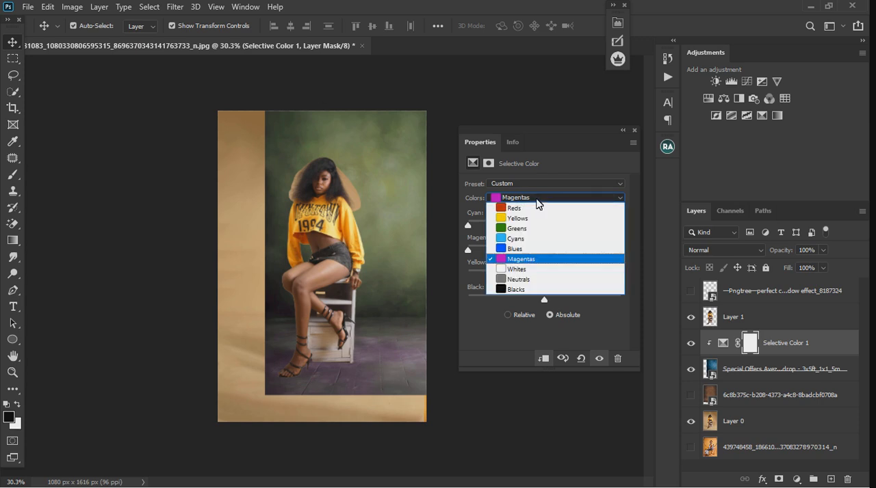
pyautogui.click(533, 280)
pyautogui.moveTo(545, 274)
pyautogui.mouseDown()
pyautogui.moveTo(575, 278)
pyautogui.moveTo(554, 280)
pyautogui.mouseUp()
pyautogui.moveTo(544, 225); pyautogui.dragTo(532, 299)
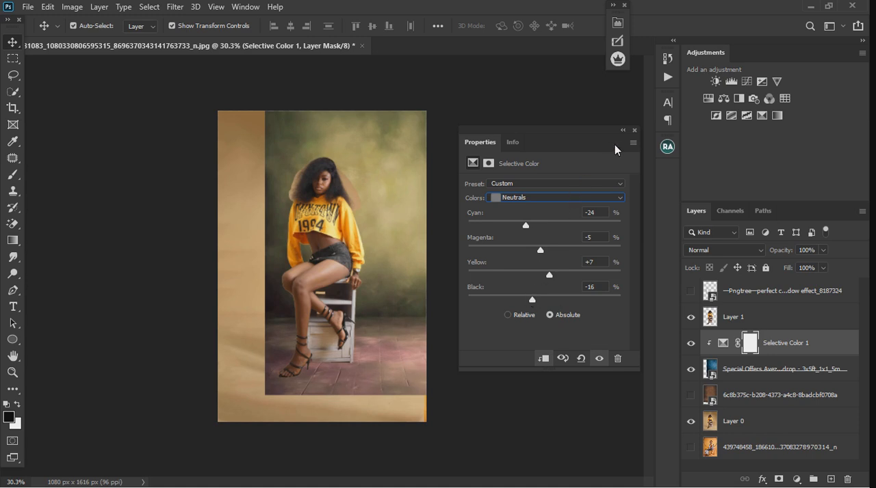
# Set yellow to +50% for the Whites, and cyan to -12% with yellow +6% for the Blacks, and close the adjustment's settings
pyautogui.click(528, 197)
pyautogui.click(526, 269)
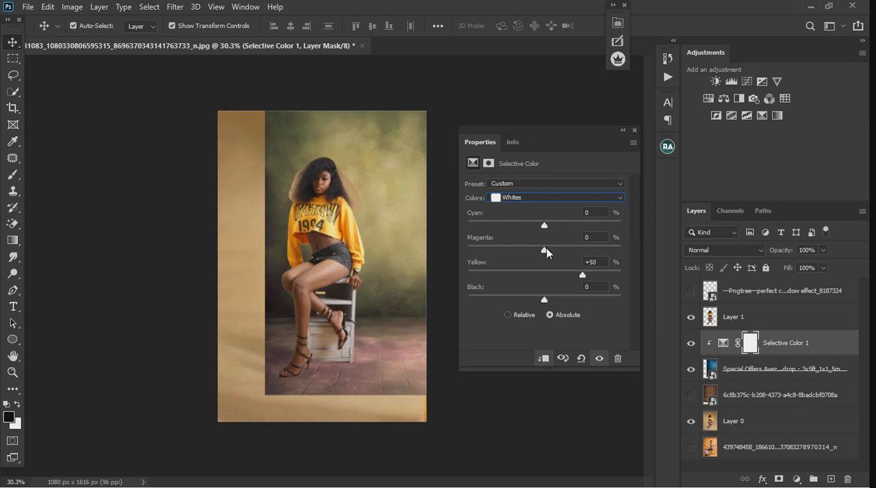
pyautogui.click(532, 197)
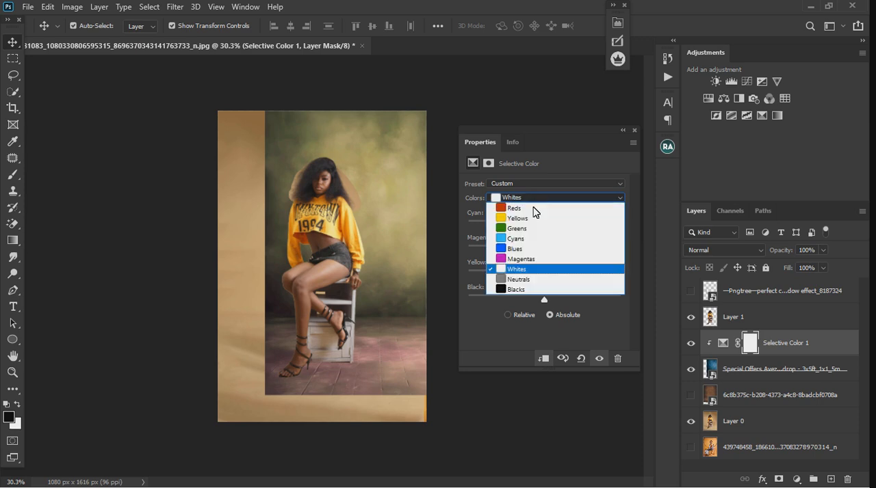
pyautogui.click(530, 288)
pyautogui.moveTo(545, 276); pyautogui.dragTo(568, 276)
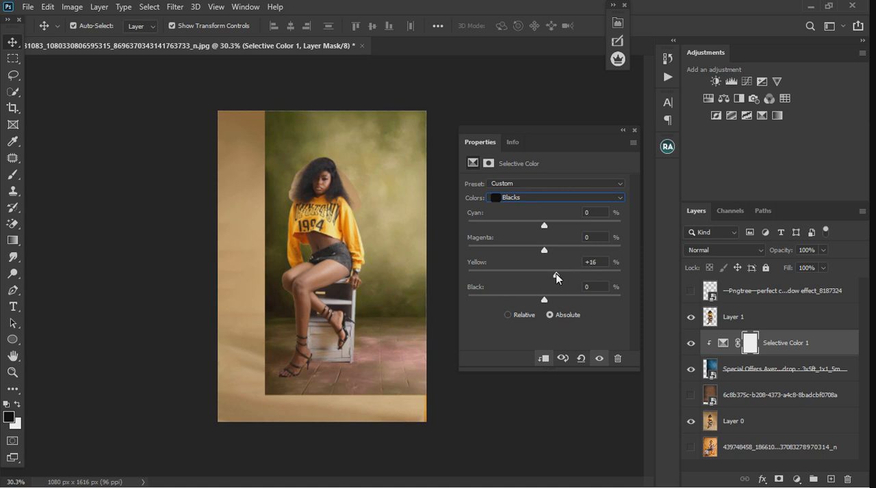
pyautogui.moveTo(542, 224); pyautogui.dragTo(533, 225)
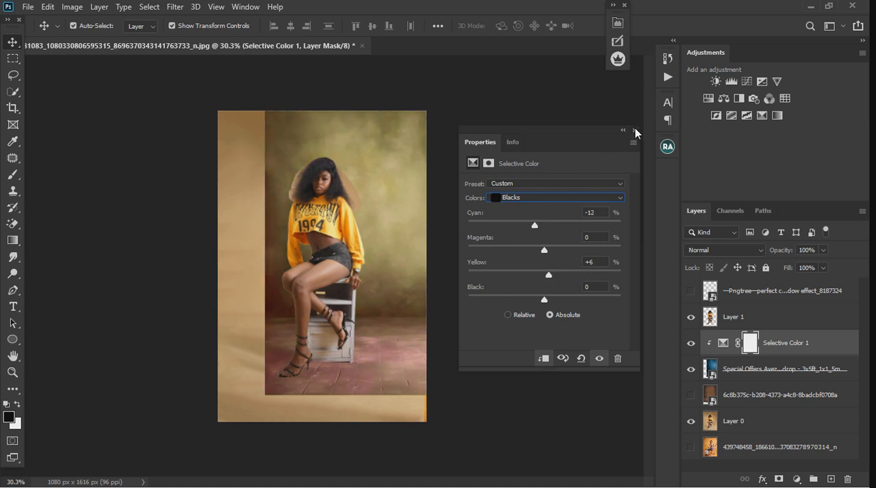
pyautogui.click(635, 130)
# Move the recolored backdrop left to span the canvas width and merge it with its Selective Color adjustment
pyautogui.click(391, 237)
pyautogui.moveTo(403, 246); pyautogui.dragTo(359, 245)
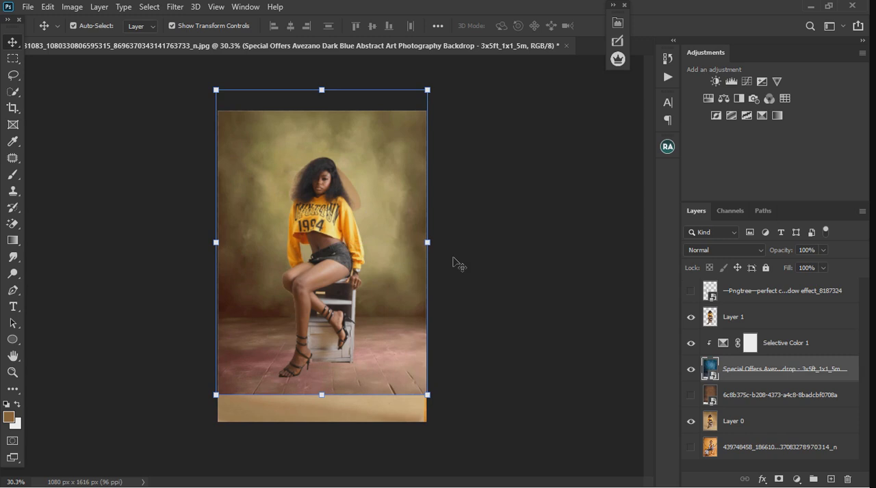
pyautogui.keyDown('shift'); pyautogui.click(818, 353); pyautogui.keyUp('shift')
pyautogui.rightClick(808, 360)
pyautogui.click(705, 377)
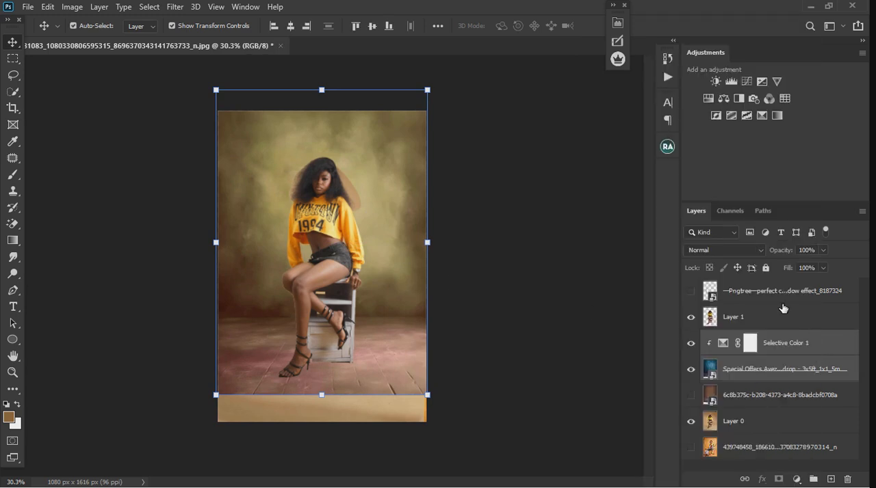
# Set the blend mode of the merged Selective Color 1 backdrop layer to Screen
pyautogui.click(736, 251)
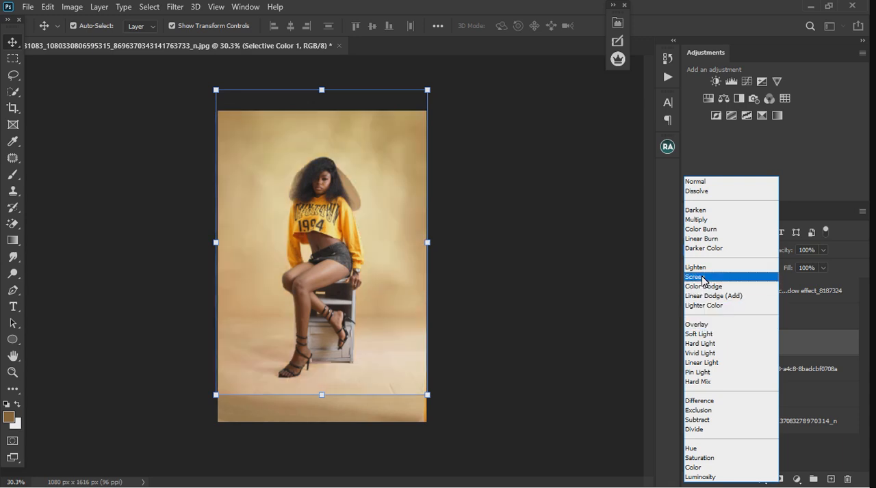
pyautogui.click(701, 278)
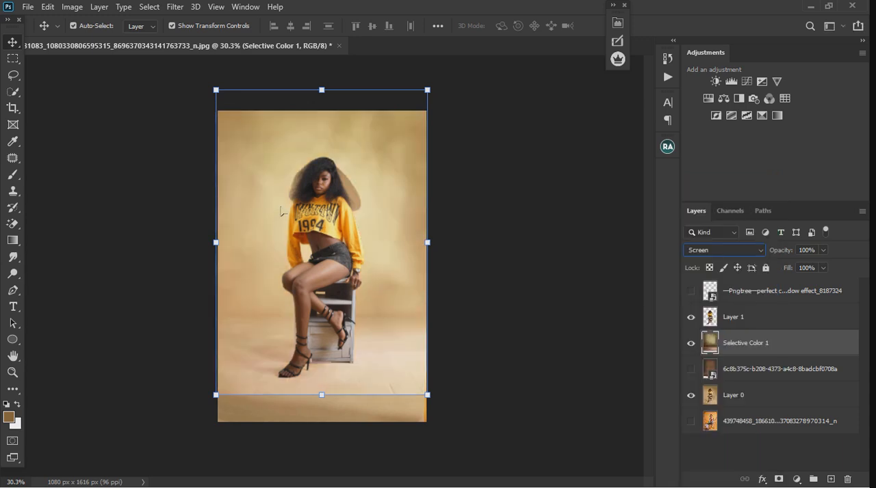
pyautogui.scroll(8, 349, 167)
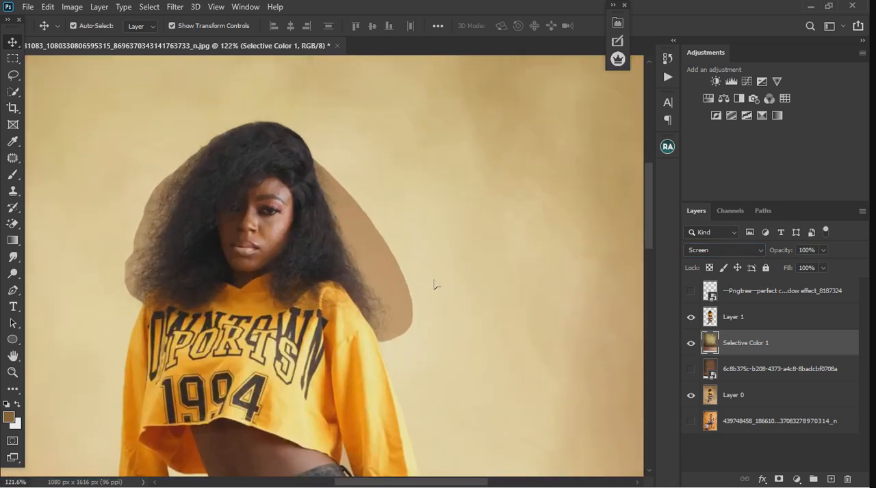
pyautogui.scroll(-3, 499, 242)
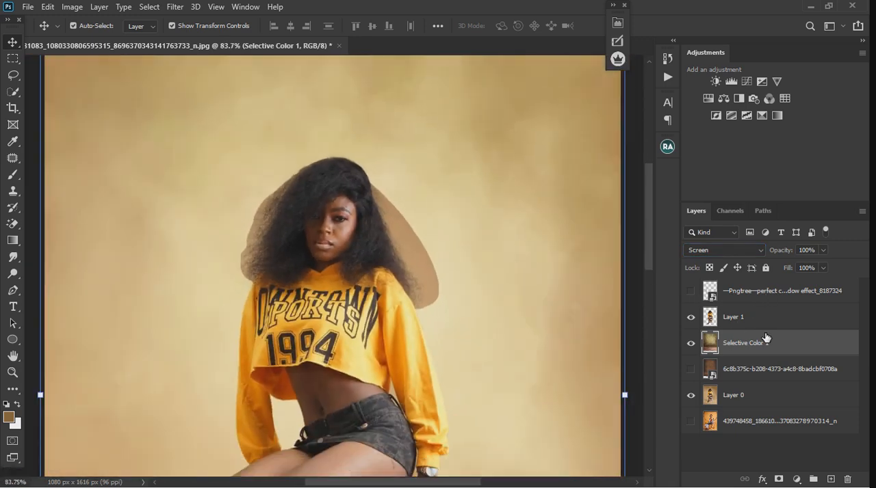
pyautogui.click(731, 249)
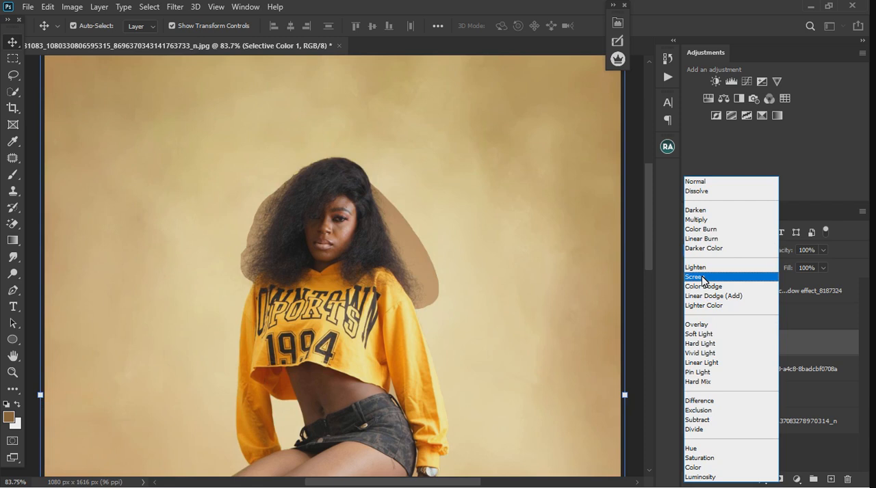
pyautogui.click(705, 278)
pyautogui.hotkey('ctrl', '0')
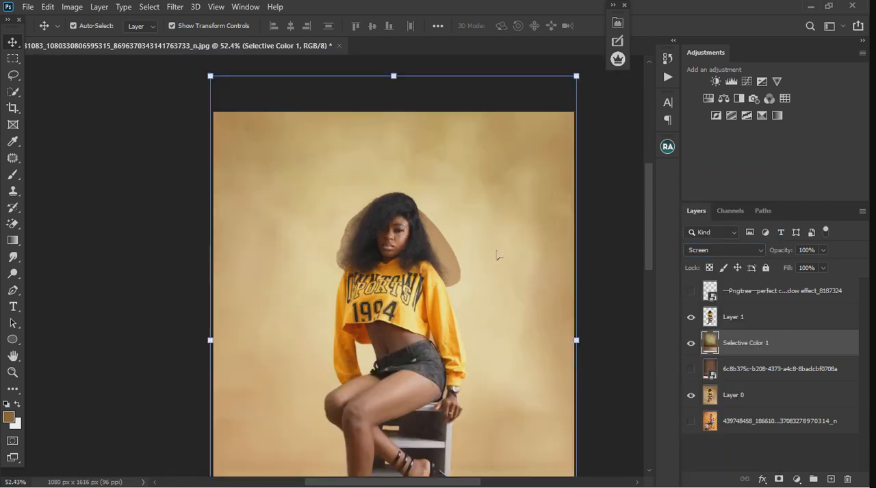
pyautogui.scroll(1, 205, 336)
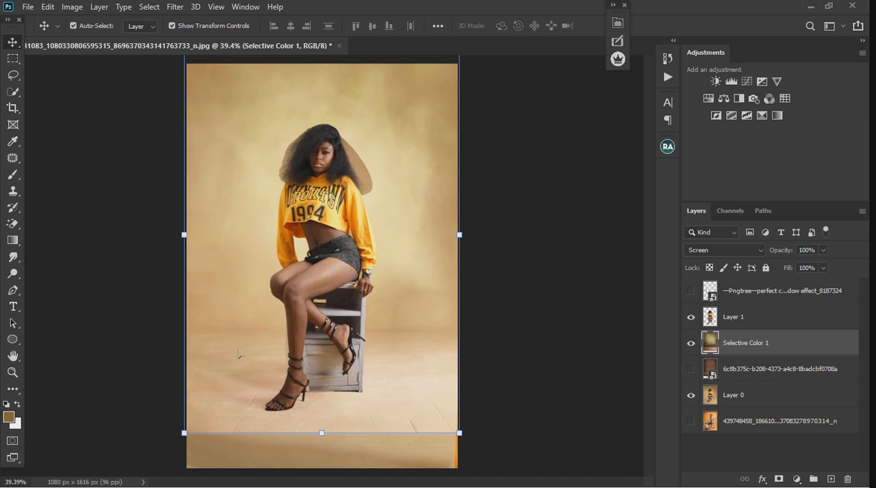
# Duplicate the woman cutout on Layer 1 and hide the original layer
pyautogui.click(777, 323)
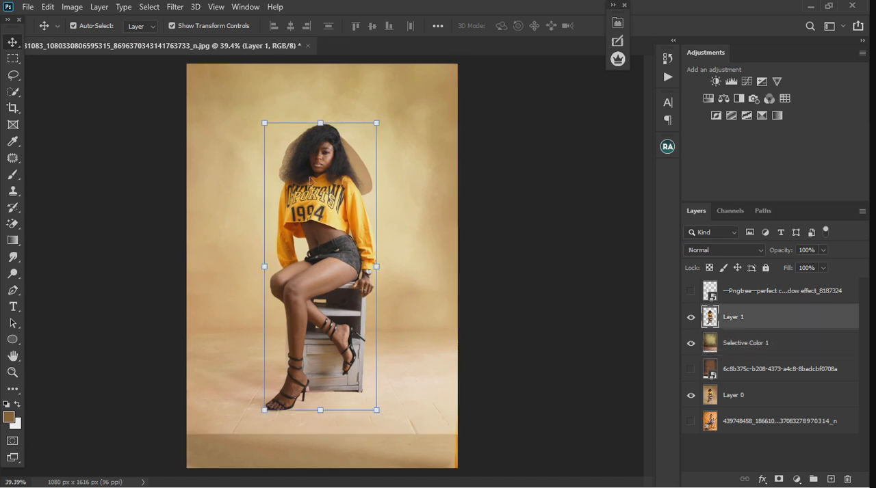
pyautogui.scroll(5, 347, 163)
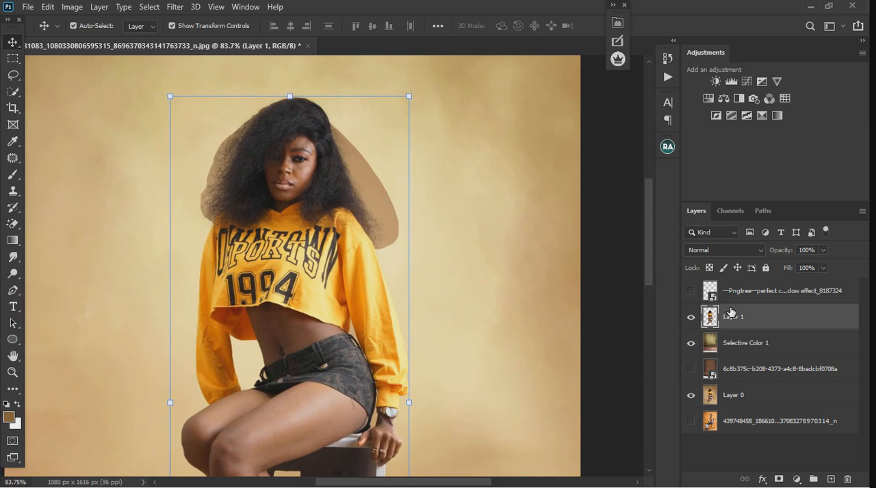
pyautogui.hotkey('ctrl', 'j')
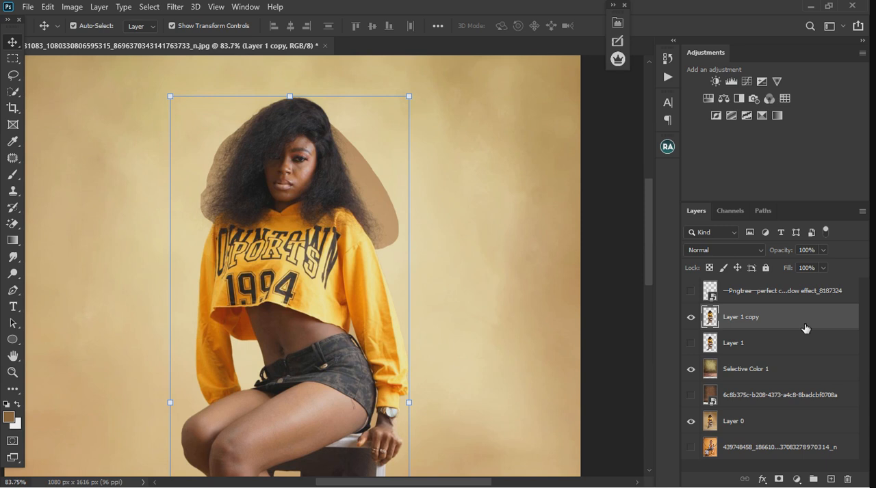
# Apply Blend If to Layer 1 copy, splitting This Layer's highlight limit to 79 / 153 to remove the halo around the hair
pyautogui.doubleClick(804, 329)
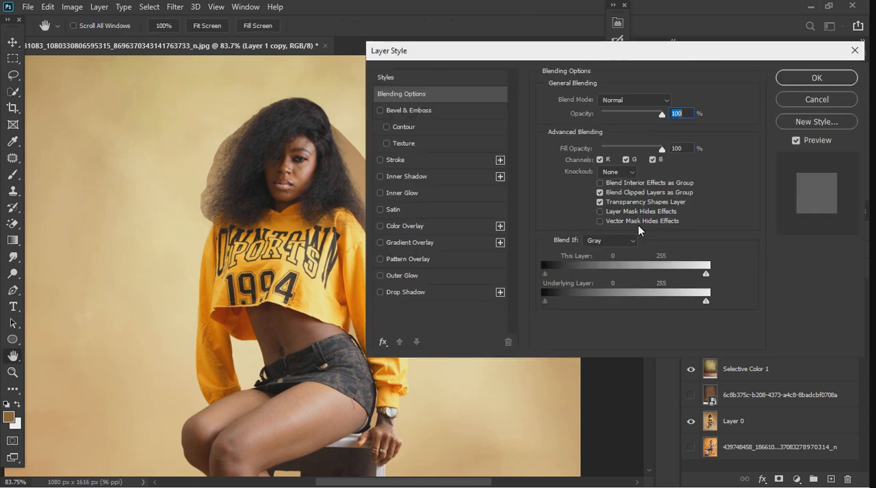
pyautogui.moveTo(592, 60); pyautogui.dragTo(708, 60)
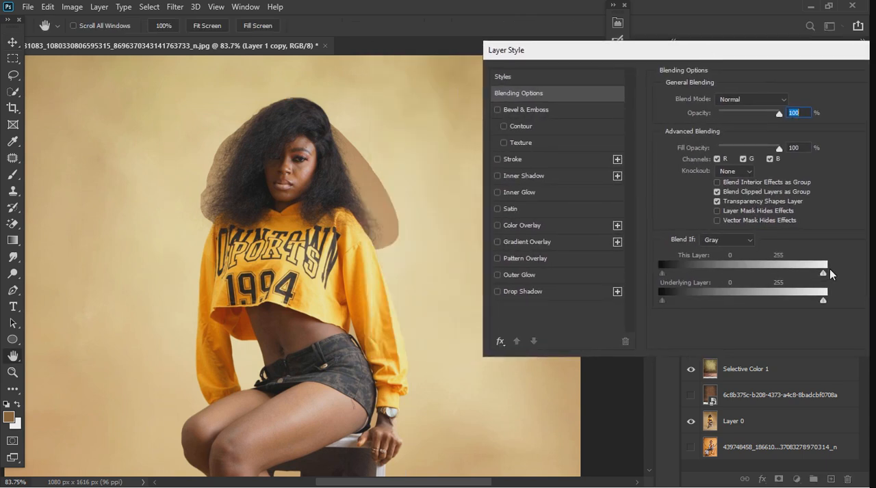
pyautogui.moveTo(823, 274); pyautogui.dragTo(734, 274)
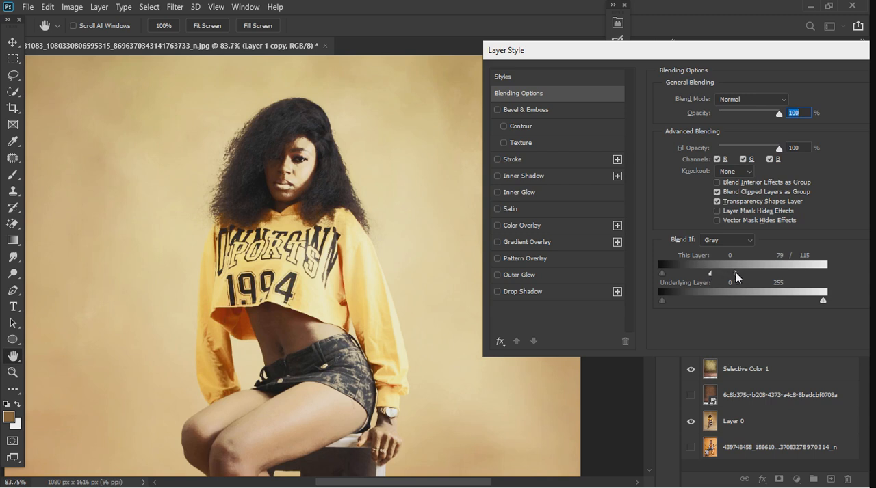
pyautogui.moveTo(741, 274); pyautogui.dragTo(769, 275)
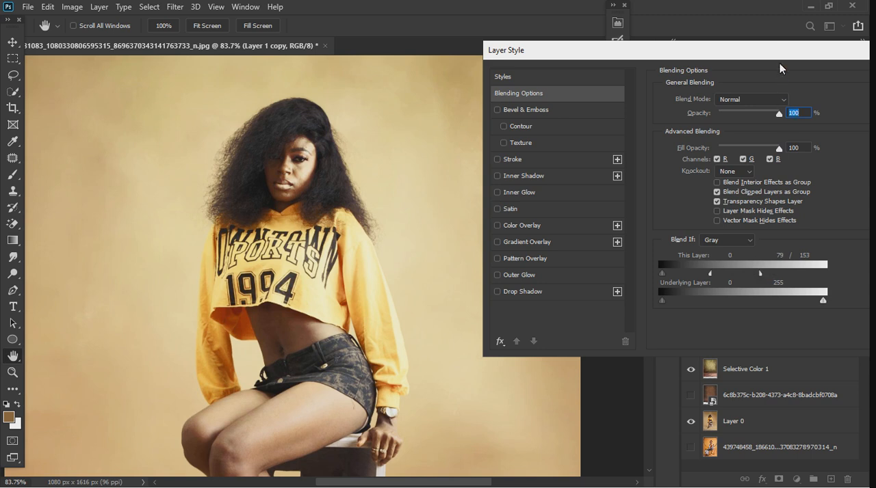
pyautogui.moveTo(786, 52); pyautogui.dragTo(696, 60)
pyautogui.click(811, 85)
pyautogui.press('v')
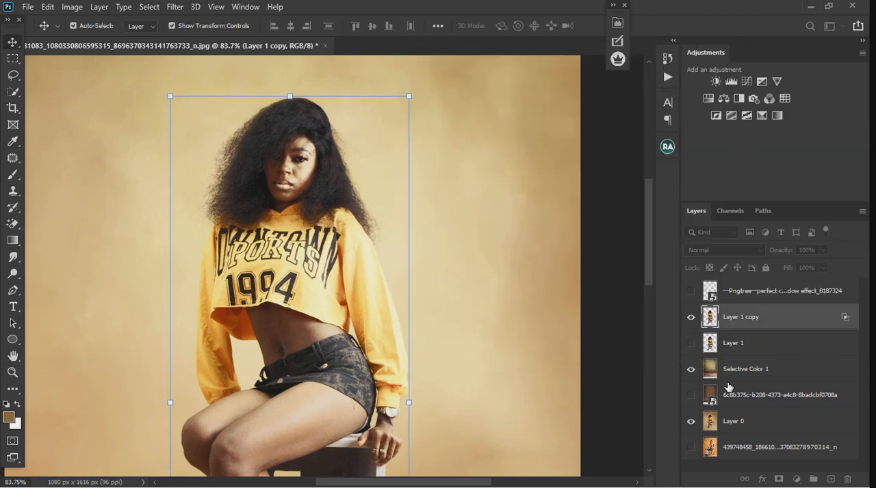
# Show the original Layer 1, add a layer mask to it and activate the Brush tool
pyautogui.click(691, 343)
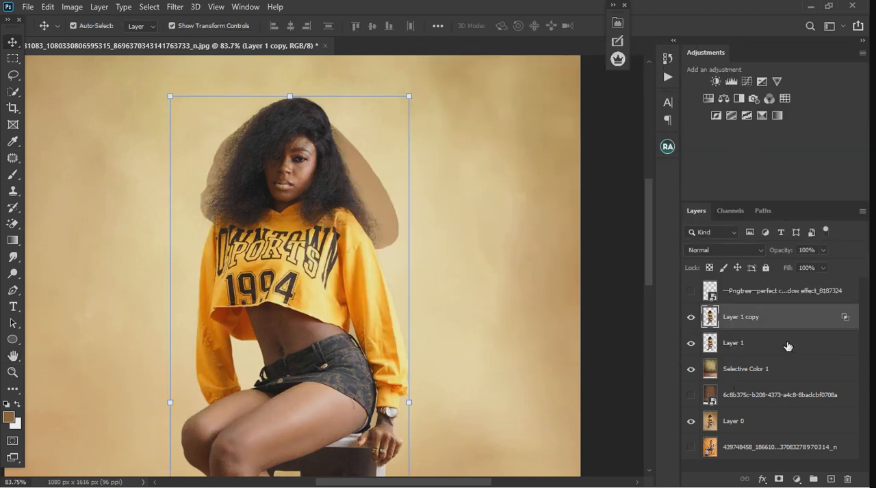
pyautogui.click(789, 345)
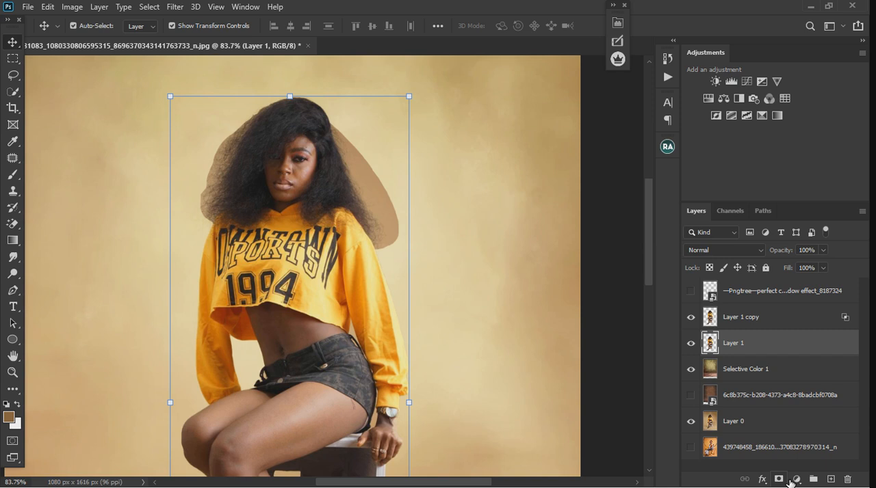
pyautogui.click(778, 479)
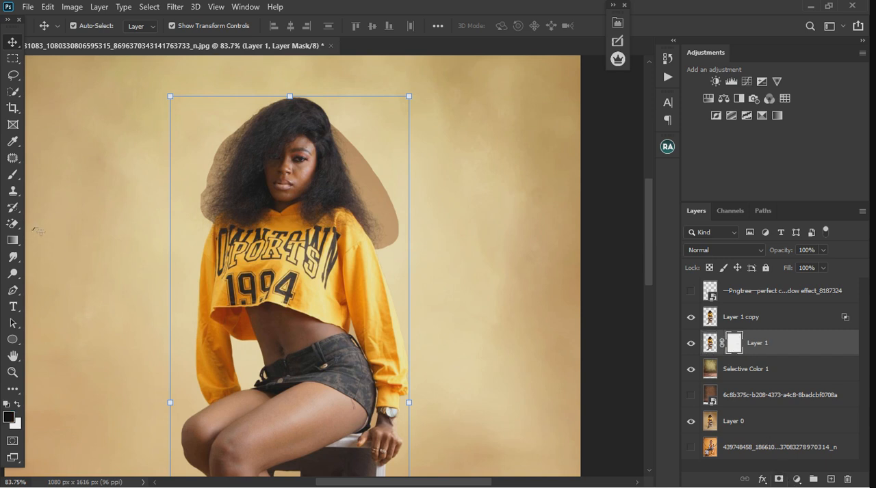
pyautogui.click(13, 176)
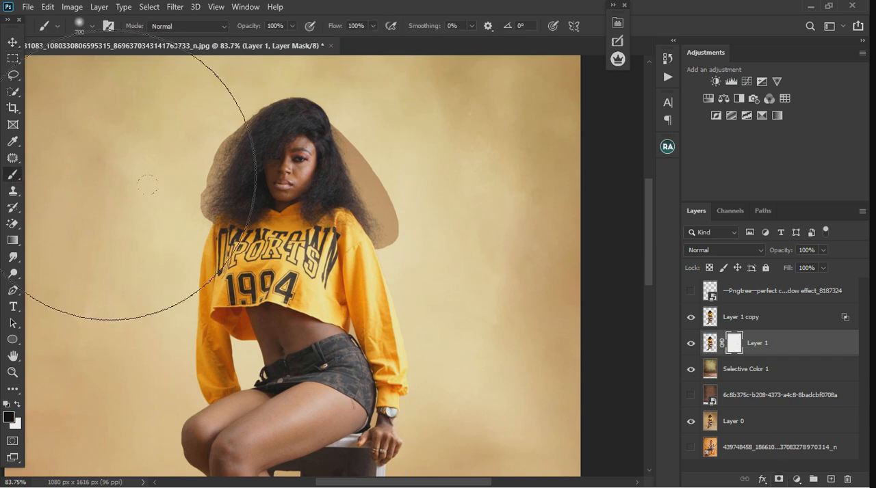
# Paint black on Layer 1's mask over the woman's head with a 700 px brush to hide the halo around her hair
pyautogui.moveTo(273, 179); pyautogui.dragTo(332, 162)
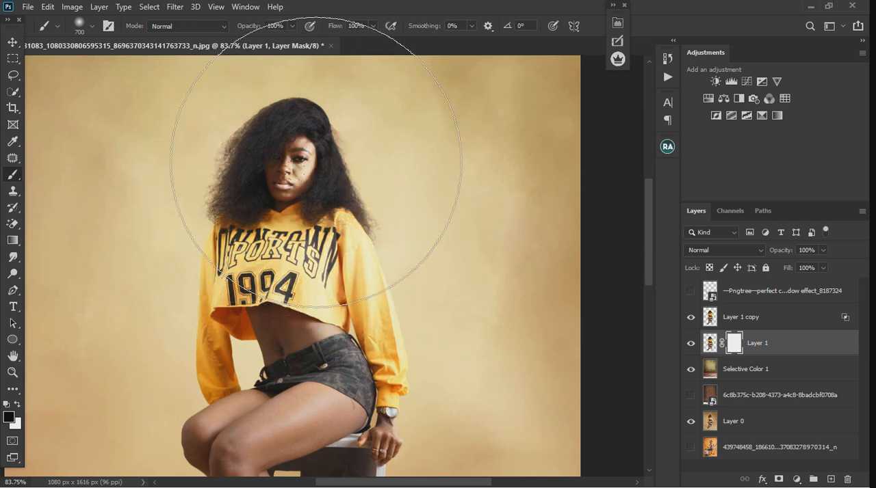
pyautogui.moveTo(267, 168); pyautogui.dragTo(320, 178)
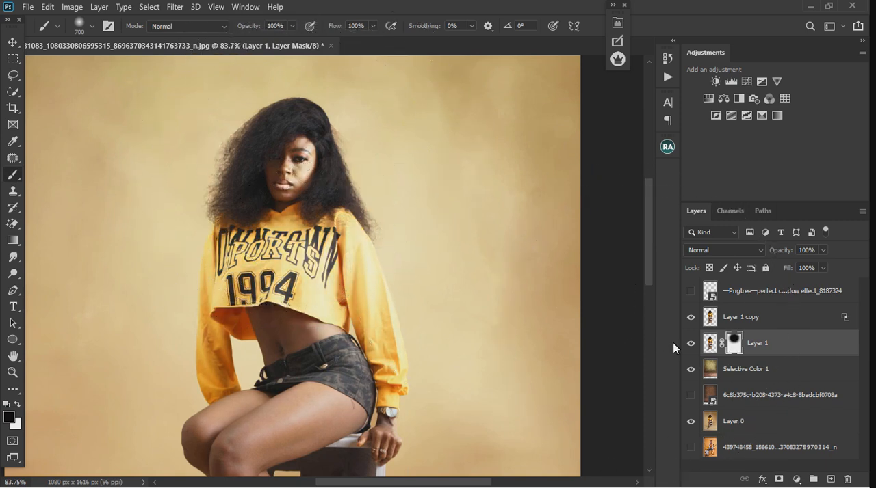
# Restore the woman's face, shirt and sleeves on Layer 1's mask by painting white with smaller brushes of 200 and 125 px
pyautogui.press('[')
pyautogui.press('[')
pyautogui.press('[')
pyautogui.press('[')
pyautogui.press('[')
pyautogui.press('[')
pyautogui.press('x')
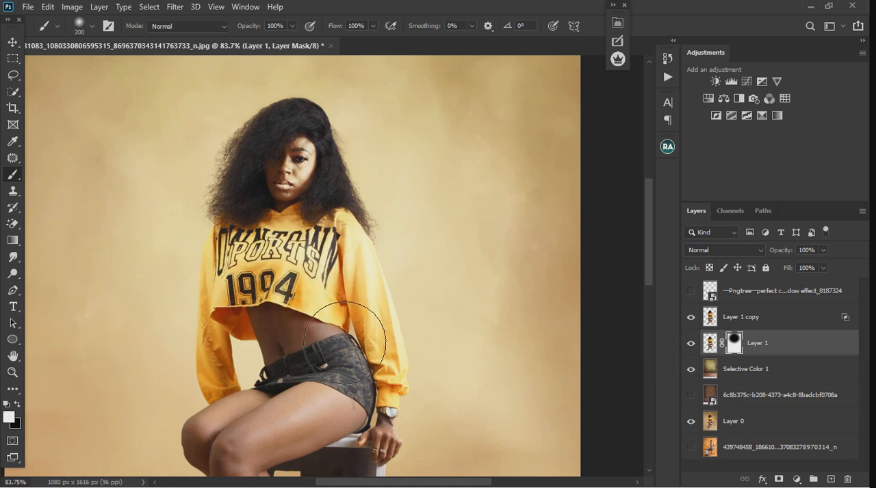
pyautogui.moveTo(298, 282); pyautogui.dragTo(296, 204)
pyautogui.press('[')
pyautogui.press('[')
pyautogui.press('[')
pyautogui.moveTo(292, 172)
pyautogui.mouseDown()
pyautogui.moveTo(296, 156)
pyautogui.moveTo(297, 256)
pyautogui.moveTo(345, 249)
pyautogui.moveTo(344, 236)
pyautogui.moveTo(324, 254)
pyautogui.mouseUp()
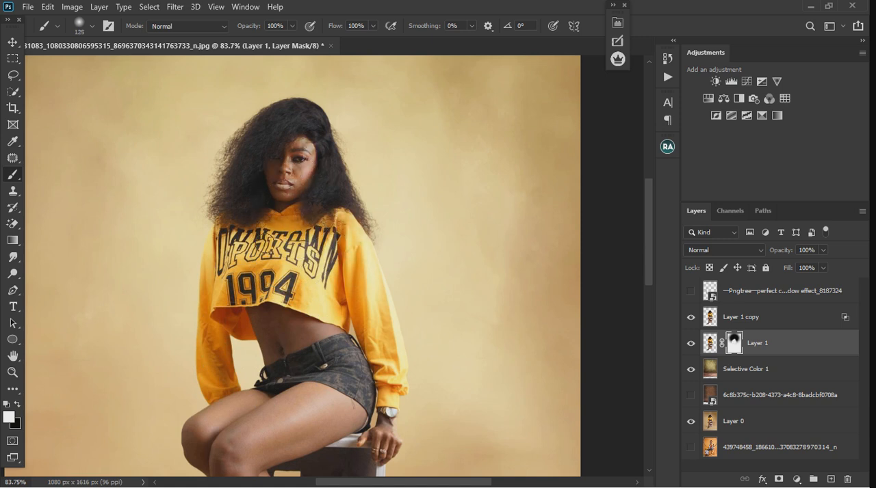
pyautogui.moveTo(241, 256); pyautogui.dragTo(241, 247)
pyautogui.moveTo(385, 321)
pyautogui.mouseDown()
pyautogui.moveTo(381, 341)
pyautogui.moveTo(402, 375)
pyautogui.mouseUp()
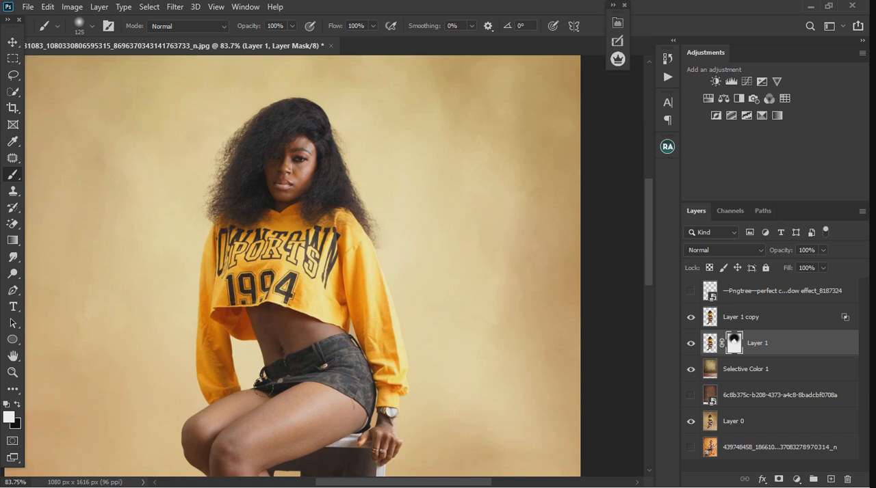
pyautogui.hotkey('ctrl', '0')
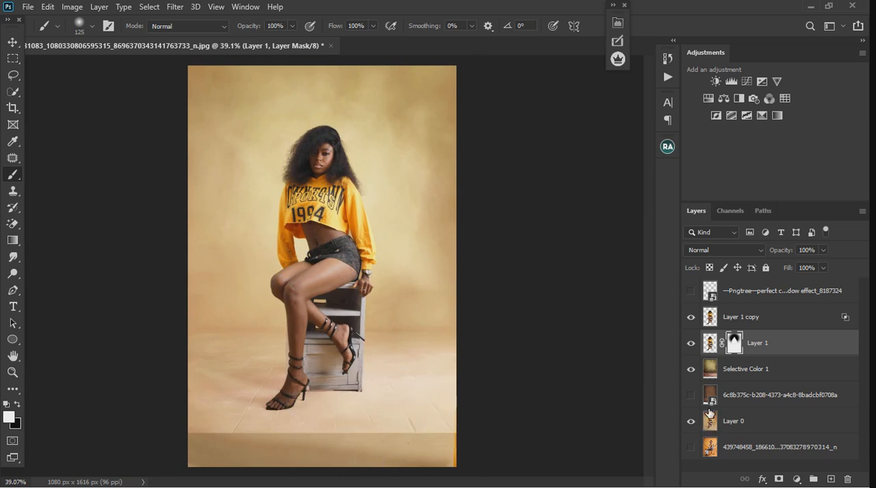
# Select the floor strip along the base of Selective Color 1 with the Rectangular Marquee, fill it Content-Aware and deselect
pyautogui.click(757, 380)
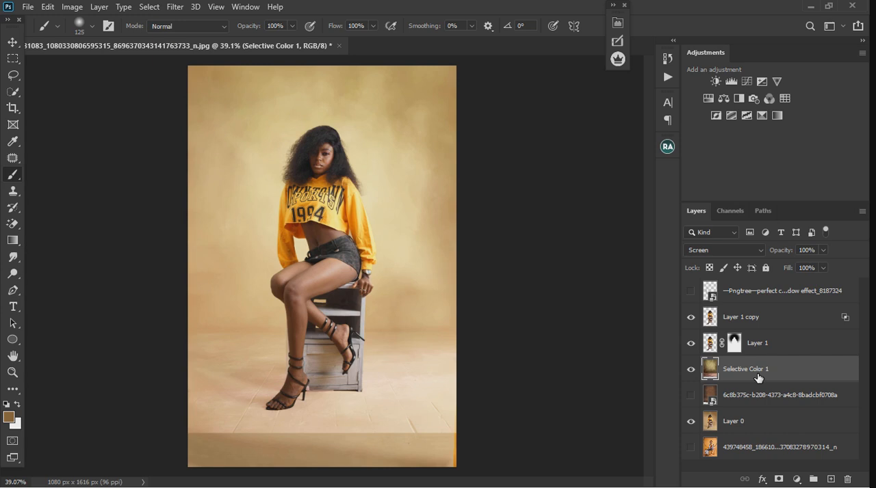
pyautogui.click(13, 59)
pyautogui.moveTo(186, 416); pyautogui.dragTo(531, 478)
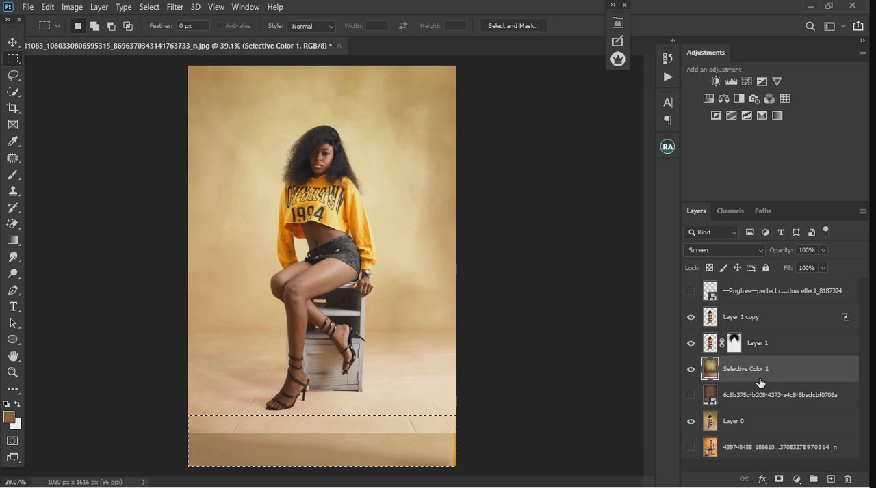
pyautogui.click(691, 370)
pyautogui.click(691, 371)
pyautogui.click(45, 7)
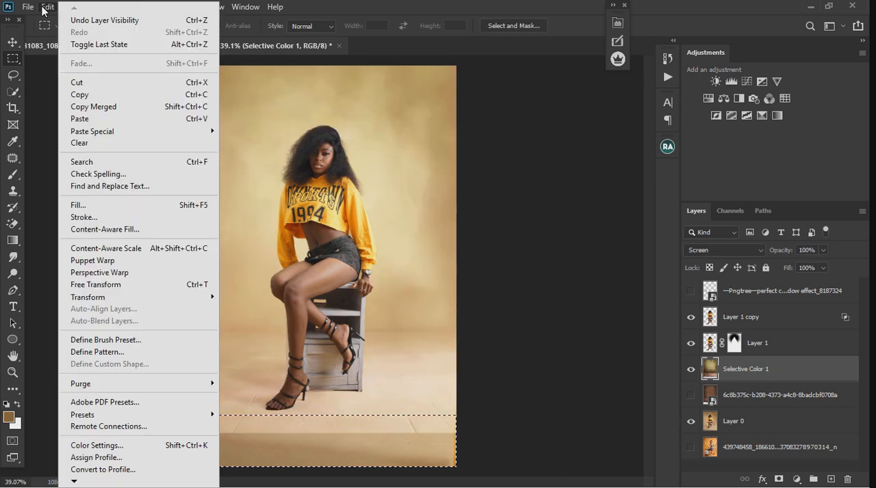
pyautogui.click(117, 206)
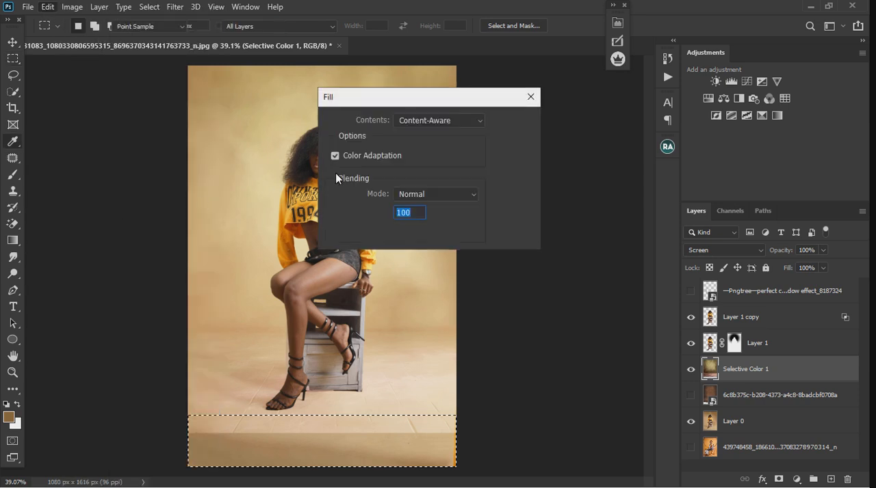
pyautogui.click(503, 122)
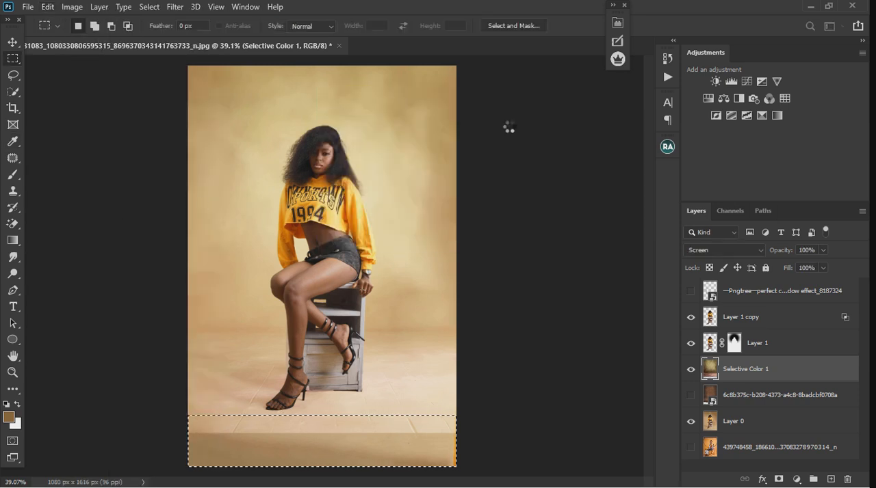
pyautogui.click(12, 42)
pyautogui.press('ctrl')
pyautogui.hotkey('ctrl', 'd')
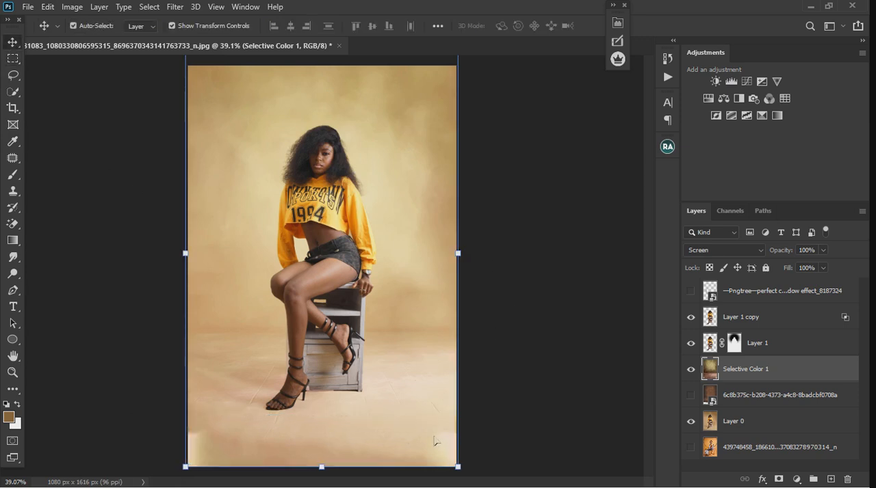
# Remove the tile lines and marks on the floor around the woman's feet on Selective Color 1 with the Patch tool
pyautogui.scroll(5, 265, 403)
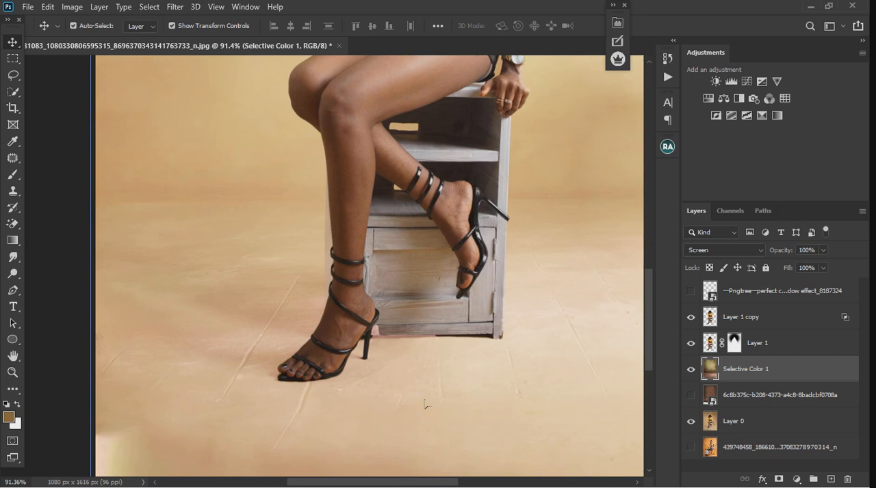
pyautogui.scroll(-2, 383, 404)
pyautogui.scroll(2, 289, 412)
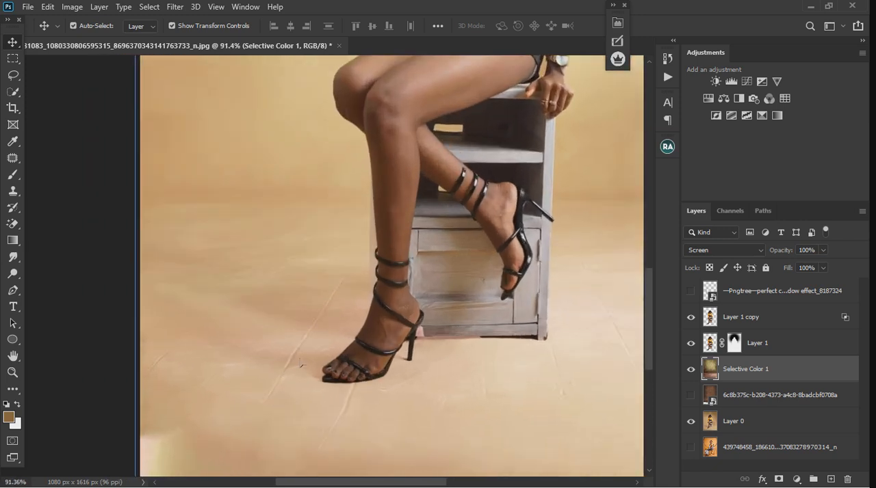
pyautogui.click(15, 156)
pyautogui.moveTo(336, 267)
pyautogui.mouseDown()
pyautogui.moveTo(264, 409)
pyautogui.moveTo(341, 297)
pyautogui.moveTo(348, 266)
pyautogui.mouseUp()
pyautogui.moveTo(332, 319)
pyautogui.mouseDown()
pyautogui.moveTo(263, 315)
pyautogui.moveTo(209, 282)
pyautogui.mouseUp()
pyautogui.hotkey('ctrl', 'd')
pyautogui.moveTo(322, 433)
pyautogui.mouseDown()
pyautogui.moveTo(345, 391)
pyautogui.moveTo(364, 397)
pyautogui.moveTo(323, 434)
pyautogui.mouseUp()
pyautogui.moveTo(344, 410); pyautogui.dragTo(448, 397)
pyautogui.hotkey('ctrl', 'd')
pyautogui.moveTo(358, 421)
pyautogui.mouseDown()
pyautogui.moveTo(338, 437)
pyautogui.moveTo(348, 427)
pyautogui.mouseUp()
pyautogui.moveTo(335, 440); pyautogui.dragTo(401, 435)
pyautogui.hotkey('ctrl', 'd')
pyautogui.moveTo(196, 351)
pyautogui.mouseDown()
pyautogui.moveTo(161, 384)
pyautogui.moveTo(173, 336)
pyautogui.mouseUp()
pyautogui.moveTo(176, 372); pyautogui.dragTo(237, 391)
pyautogui.hotkey('ctrl', 'd')
pyautogui.scroll(-5, 206, 363)
pyautogui.scroll(3, 489, 395)
pyautogui.moveTo(494, 372)
pyautogui.mouseDown()
pyautogui.moveTo(523, 390)
pyautogui.moveTo(502, 367)
pyautogui.moveTo(390, 340)
pyautogui.moveTo(364, 371)
pyautogui.moveTo(417, 391)
pyautogui.moveTo(413, 358)
pyautogui.mouseUp()
pyautogui.hotkey('ctrl', 'd')
pyautogui.moveTo(399, 369)
pyautogui.mouseDown()
pyautogui.moveTo(459, 368)
pyautogui.moveTo(448, 304)
pyautogui.moveTo(449, 359)
pyautogui.moveTo(462, 368)
pyautogui.mouseUp()
pyautogui.hotkey('ctrl', 'd')
pyautogui.moveTo(446, 339); pyautogui.dragTo(518, 287)
pyautogui.hotkey('ctrl', 'd')
pyautogui.scroll(-7, 412, 308)
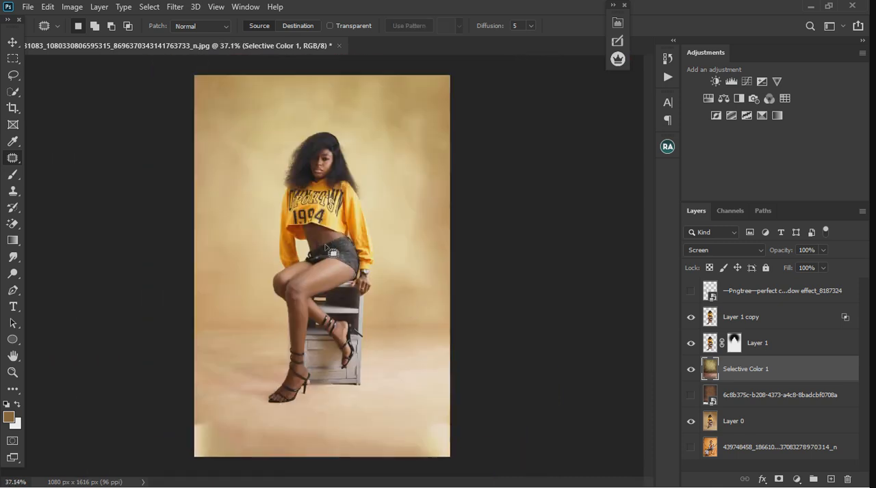
# Merge Layer 1 copy and the masked Layer 1 into one layer, then toggle its visibility to check the cutout
pyautogui.scroll(4, 332, 253)
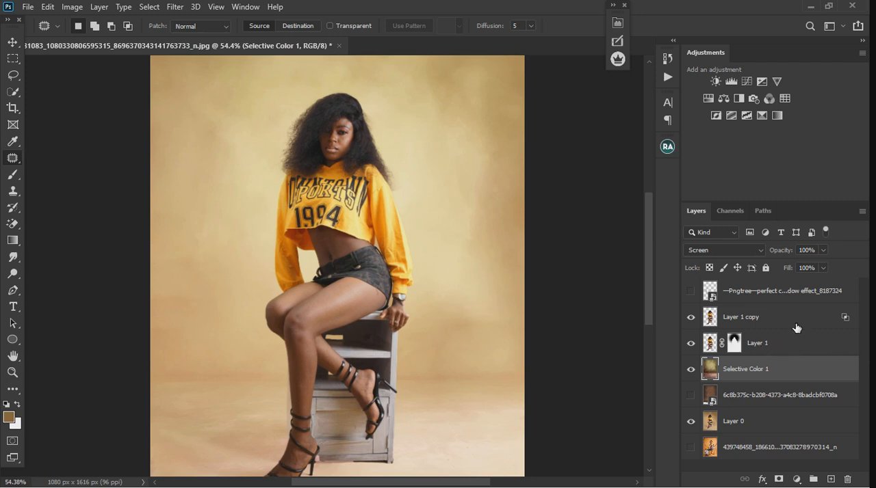
pyautogui.keyDown('ctrl'); pyautogui.click(795, 328); pyautogui.keyUp('ctrl')
pyautogui.keyDown('ctrl'); pyautogui.click(795, 348); pyautogui.keyUp('ctrl')
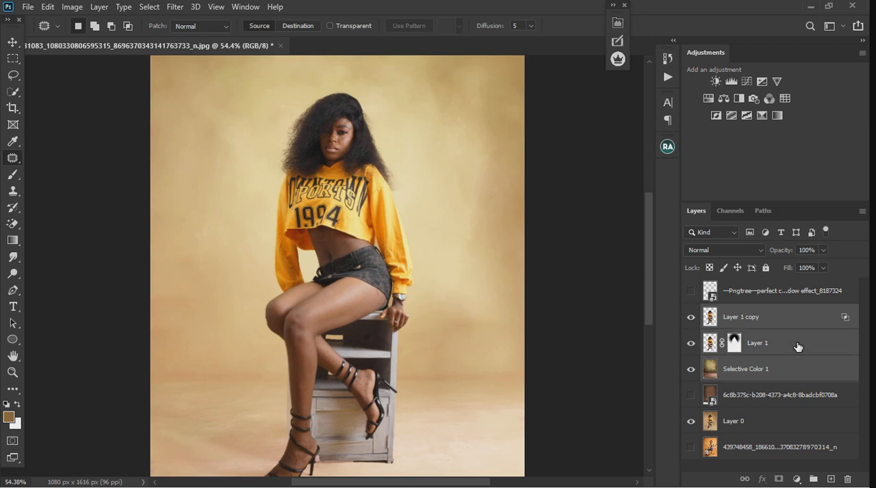
pyautogui.rightClick(800, 344)
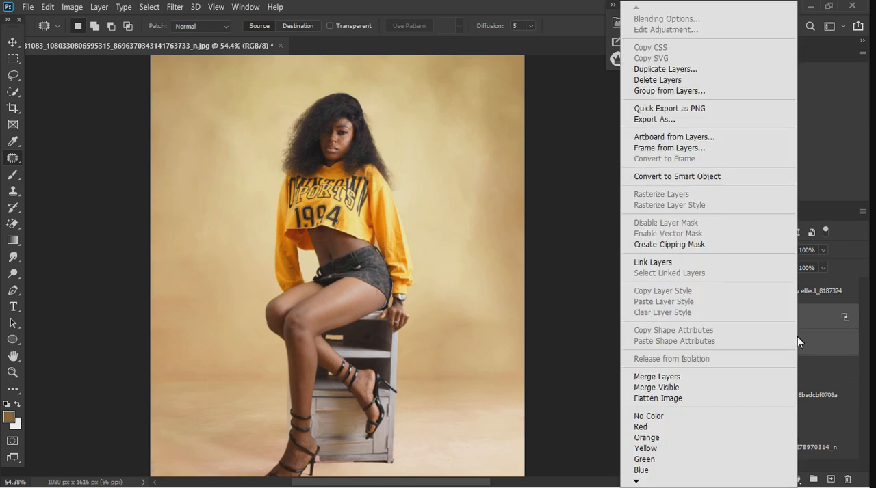
pyautogui.click(670, 376)
pyautogui.click(691, 318)
pyautogui.click(693, 318)
pyautogui.click(691, 317)
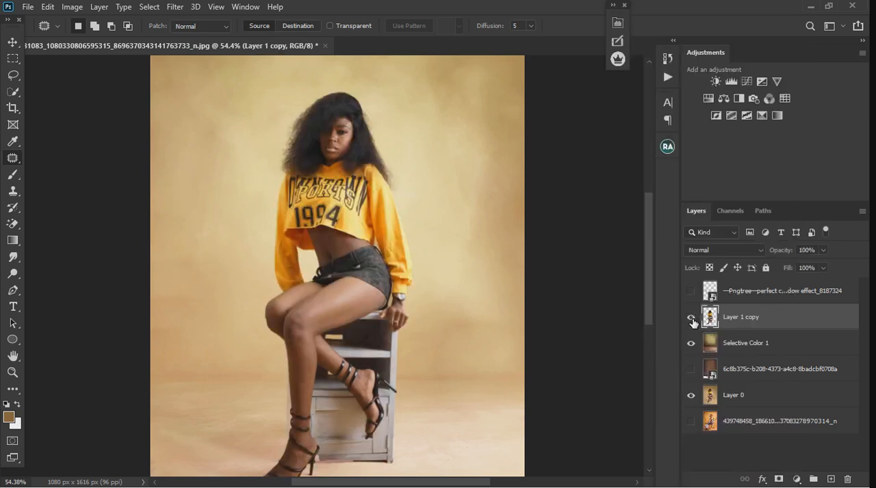
pyautogui.click(691, 318)
# Show the circle shadow effect layer, temporarily hiding the cutout and backdrop layers to view it on its own
pyautogui.click(691, 291)
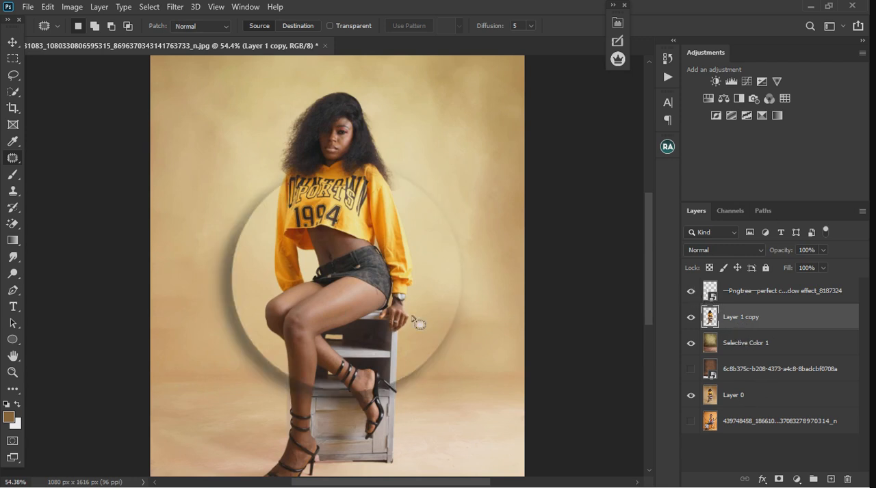
pyautogui.click(692, 318)
pyautogui.click(691, 344)
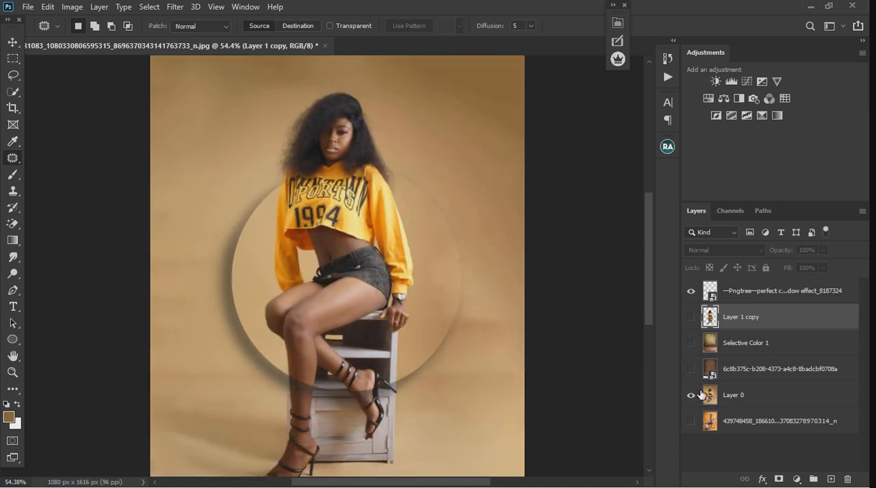
pyautogui.click(691, 396)
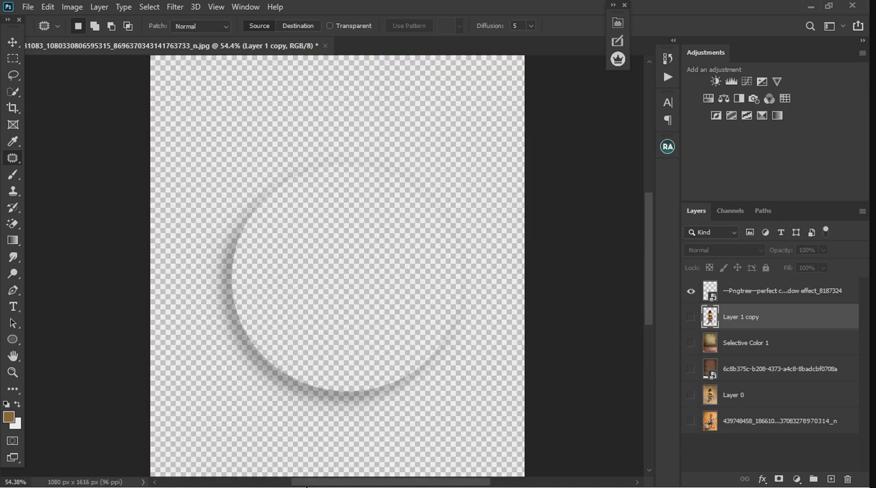
pyautogui.click(690, 317)
pyautogui.click(690, 343)
pyautogui.click(692, 370)
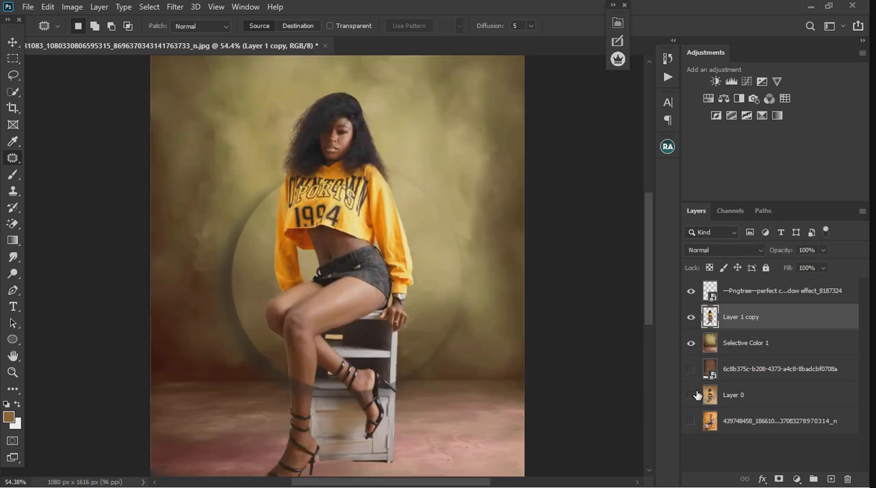
pyautogui.click(691, 369)
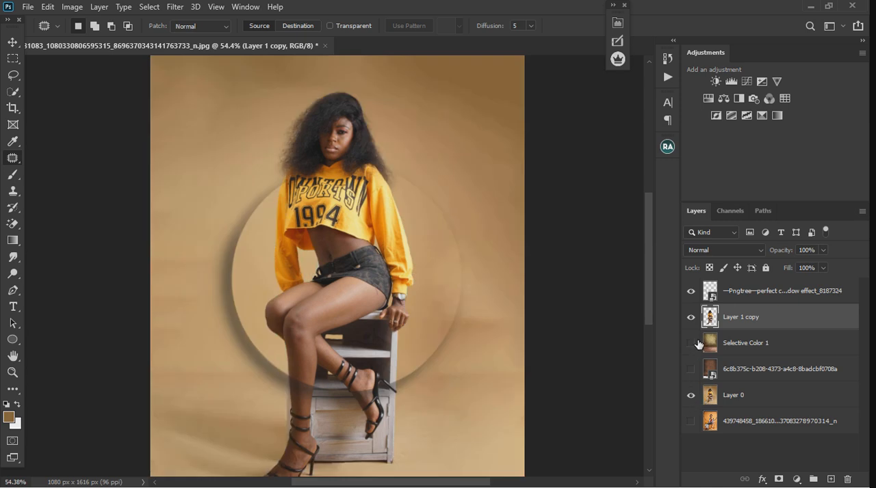
pyautogui.click(691, 344)
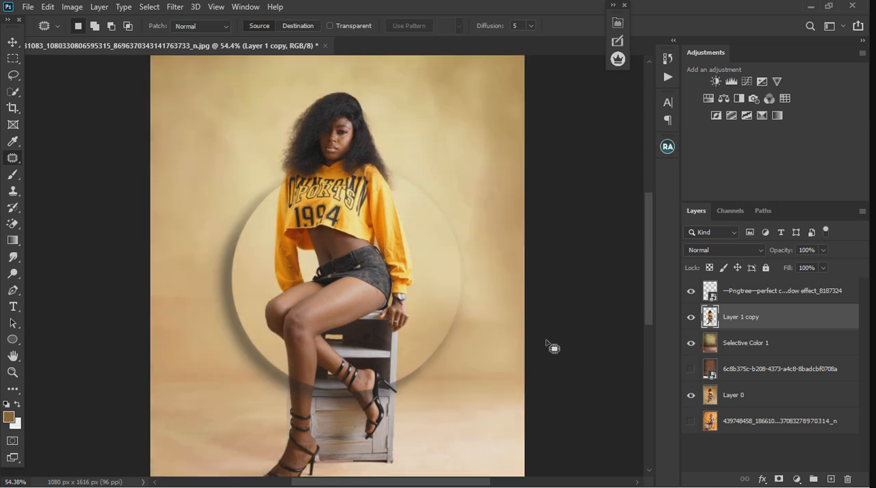
# Place the circle shadow layer directly below Layer 1 copy and move the circle up behind the woman's head
pyautogui.moveTo(767, 293); pyautogui.dragTo(766, 331)
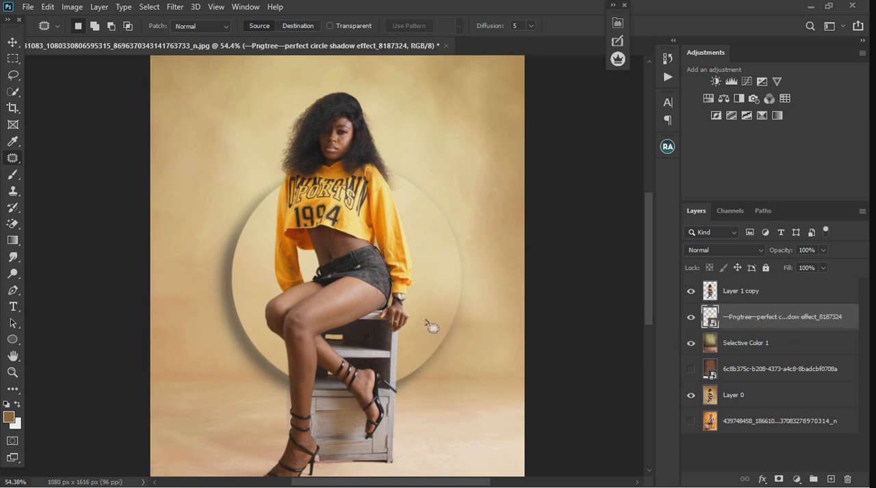
pyautogui.press('v')
pyautogui.moveTo(442, 260); pyautogui.dragTo(433, 152)
pyautogui.hotkey('ctrl', '0')
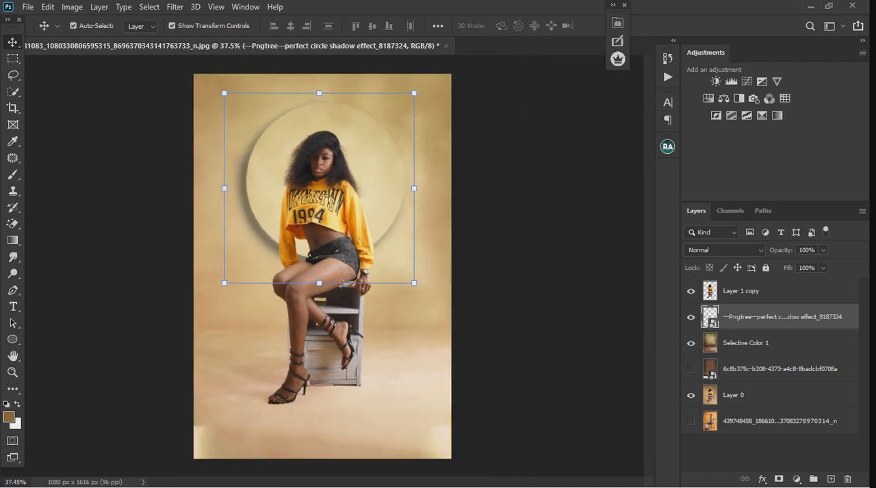
# Rotate the circle shadow about 42.4°, scale it to about 113% and position it behind the woman's upper body
pyautogui.moveTo(428, 96); pyautogui.dragTo(459, 148)
pyautogui.moveTo(384, 199); pyautogui.dragTo(382, 180)
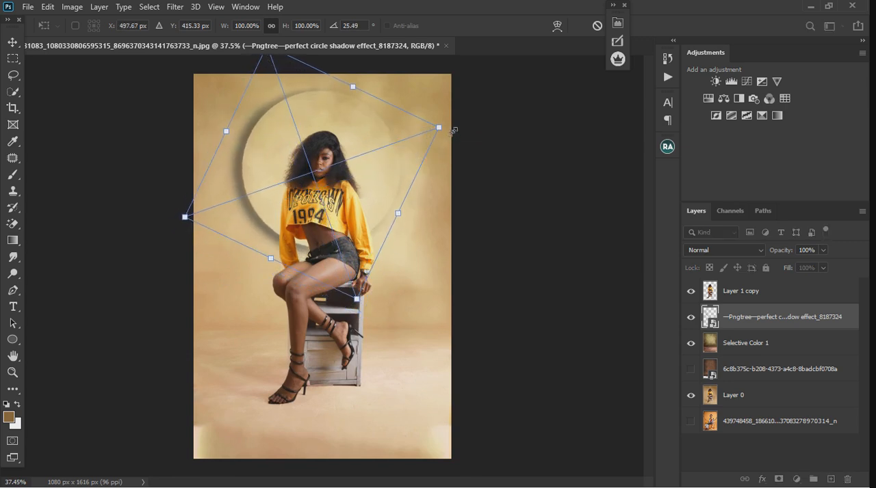
pyautogui.moveTo(454, 126); pyautogui.dragTo(437, 170)
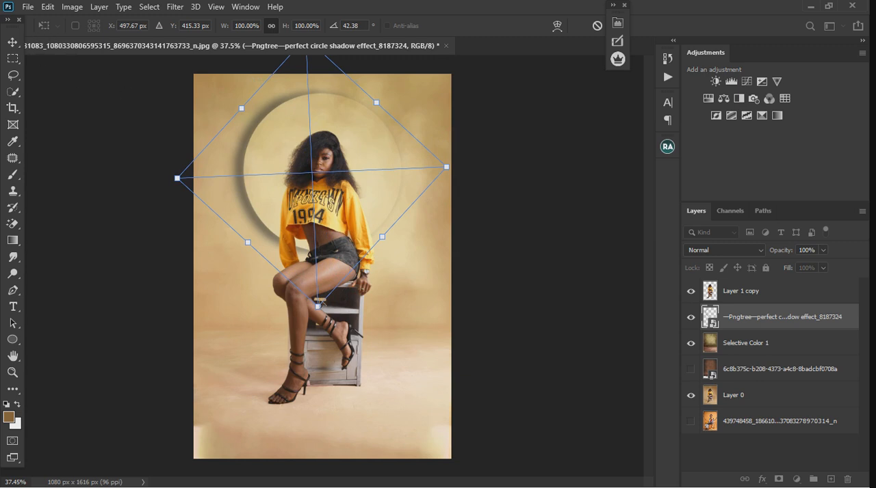
pyautogui.moveTo(318, 305); pyautogui.dragTo(319, 340)
pyautogui.moveTo(371, 216); pyautogui.dragTo(369, 202)
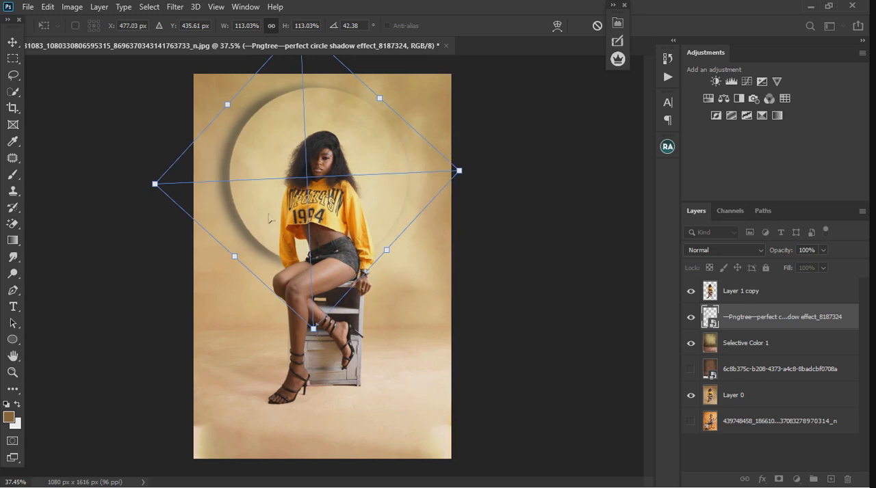
pyautogui.moveTo(364, 160); pyautogui.dragTo(364, 160)
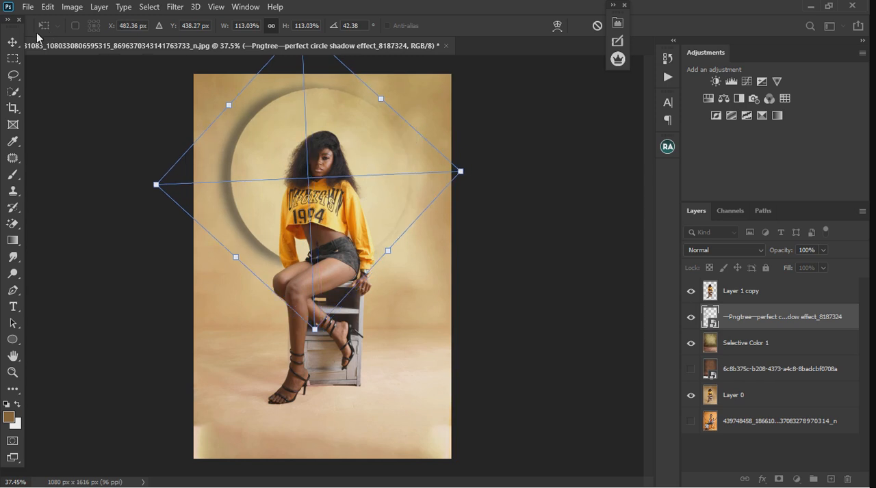
pyautogui.click(13, 43)
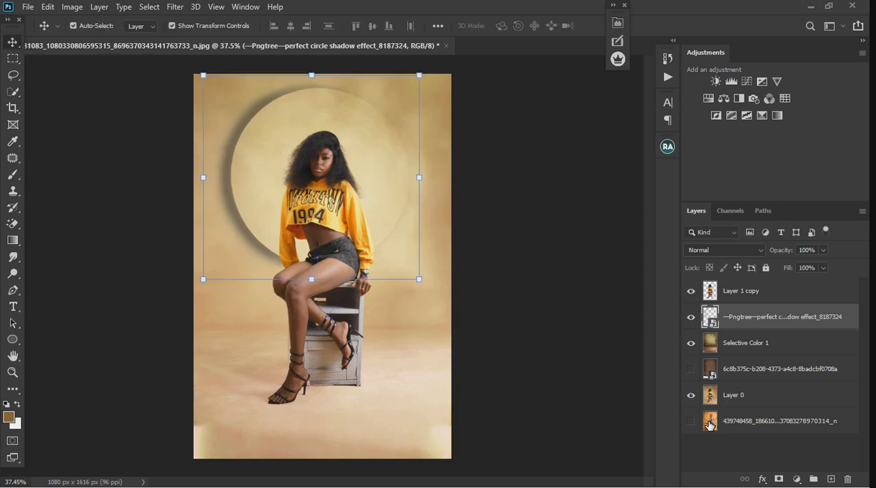
# Move the orange reference photo layer to the top of the stack, show it for comparison and hide it again
pyautogui.moveTo(752, 431); pyautogui.dragTo(761, 292)
pyautogui.click(691, 292)
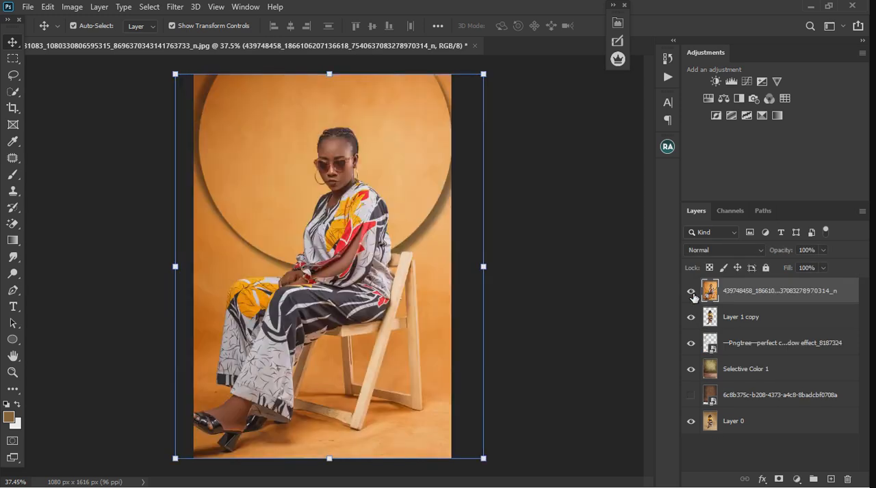
pyautogui.click(692, 296)
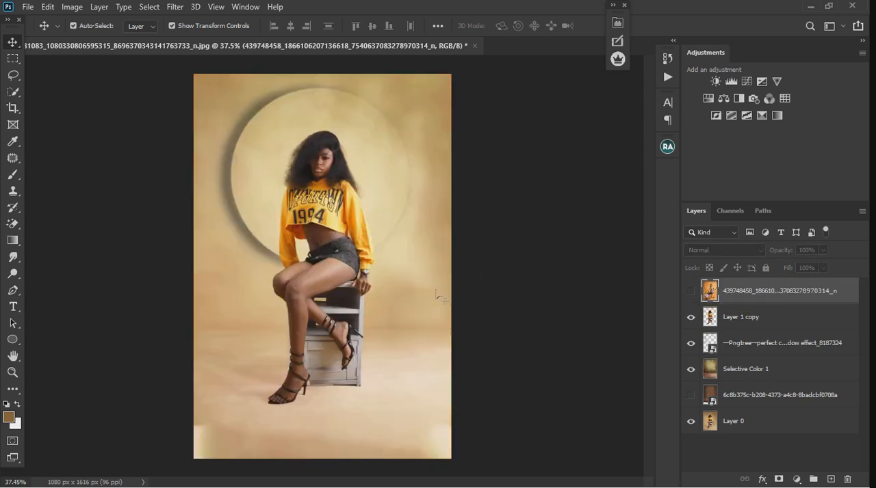
# Duplicate the circle shadow layer, rotate the copy to about -146.35° and position it over the original to form a full ring
pyautogui.click(782, 344)
pyautogui.hotkey('ctrl', 'j')
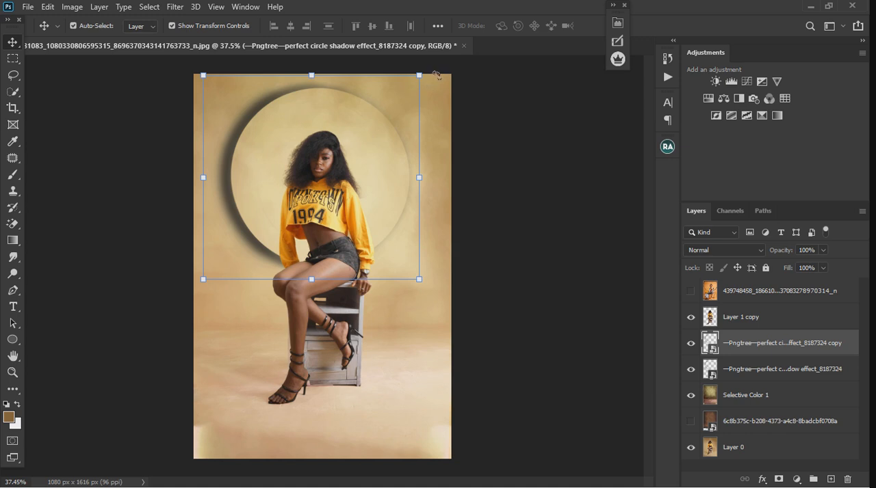
pyautogui.moveTo(433, 74); pyautogui.dragTo(294, 304)
pyautogui.hotkey('ctrl', 'z')
pyautogui.moveTo(489, 170); pyautogui.dragTo(226, 264)
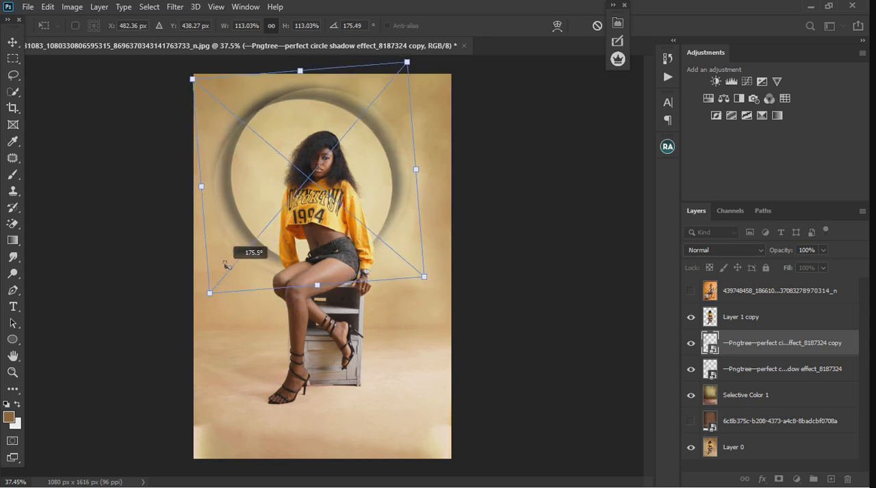
pyautogui.moveTo(254, 183); pyautogui.dragTo(270, 172)
pyautogui.moveTo(482, 298); pyautogui.dragTo(417, 382)
pyautogui.moveTo(322, 167)
pyautogui.mouseDown()
pyautogui.moveTo(334, 172)
pyautogui.moveTo(326, 178)
pyautogui.moveTo(332, 172)
pyautogui.mouseUp()
pyautogui.moveTo(522, 117); pyautogui.dragTo(538, 150)
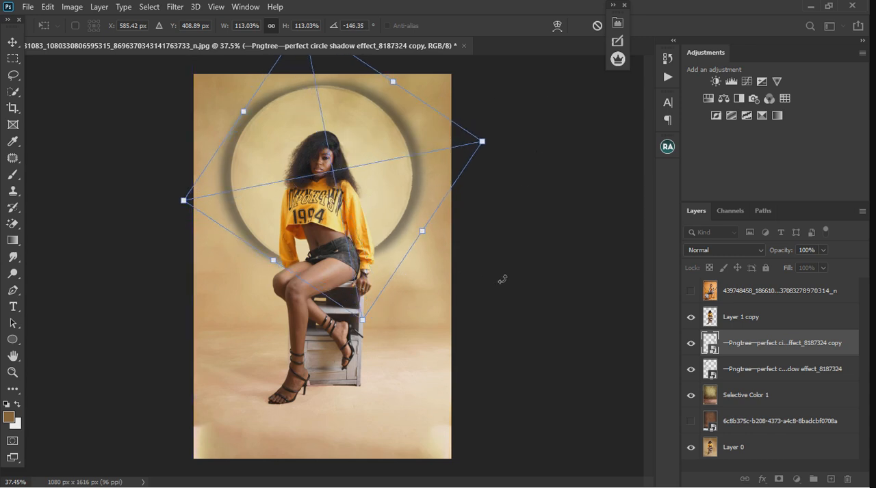
pyautogui.click(13, 44)
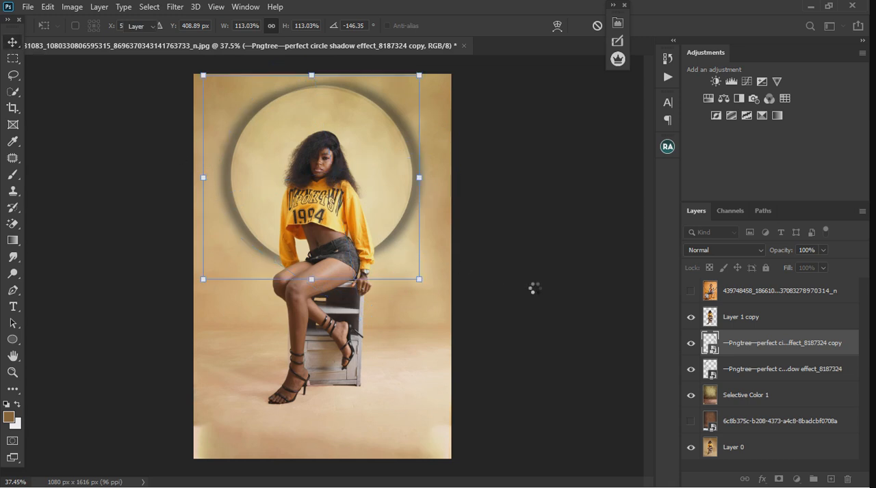
pyautogui.click(534, 289)
# Nudge the rotated circle shadow copy slightly so its edge lines up with the original circle, undoing any accidental move of another layer
pyautogui.moveTo(371, 192); pyautogui.dragTo(375, 187)
pyautogui.hotkey('ctrl', 'z')
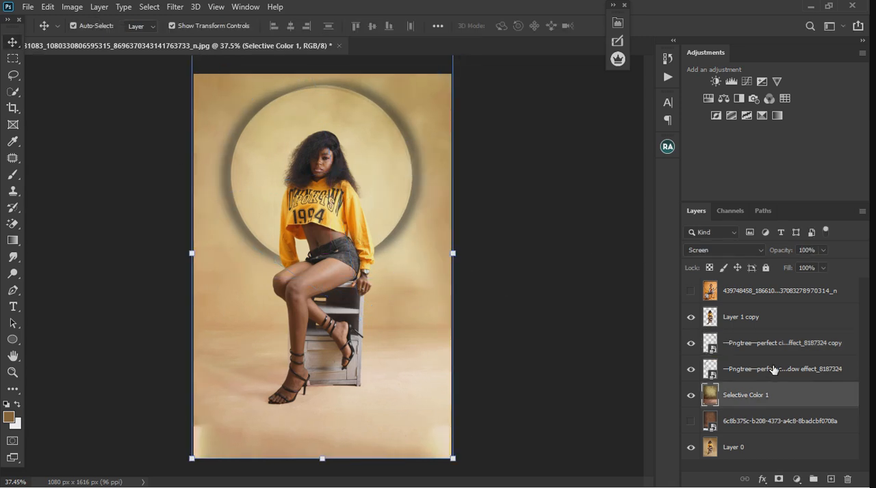
pyautogui.click(773, 368)
pyautogui.click(773, 344)
pyautogui.moveTo(388, 170); pyautogui.dragTo(390, 174)
pyautogui.keyDown('ctrl'); pyautogui.click(513, 275); pyautogui.keyUp('ctrl')
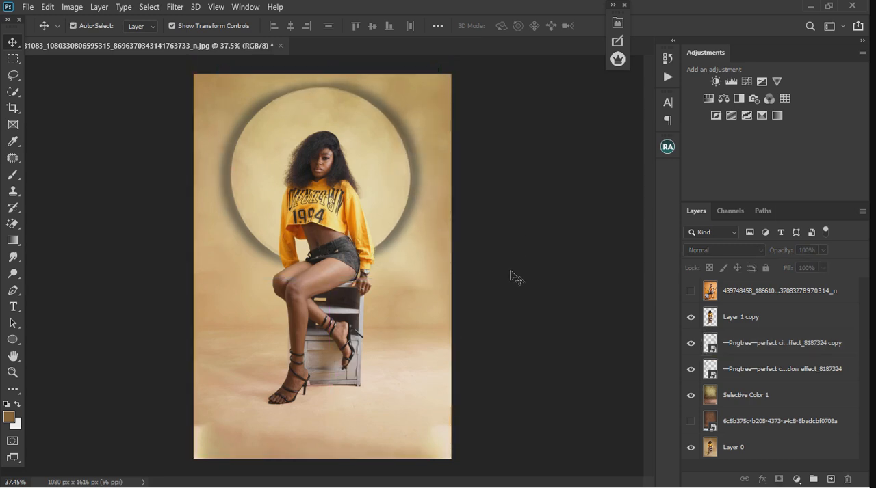
# Hide the rotated circle shadow copy and duplicate the original circle shadow layer twice to darken the shadow
pyautogui.scroll(2, 240, 253)
pyautogui.scroll(-4, 243, 256)
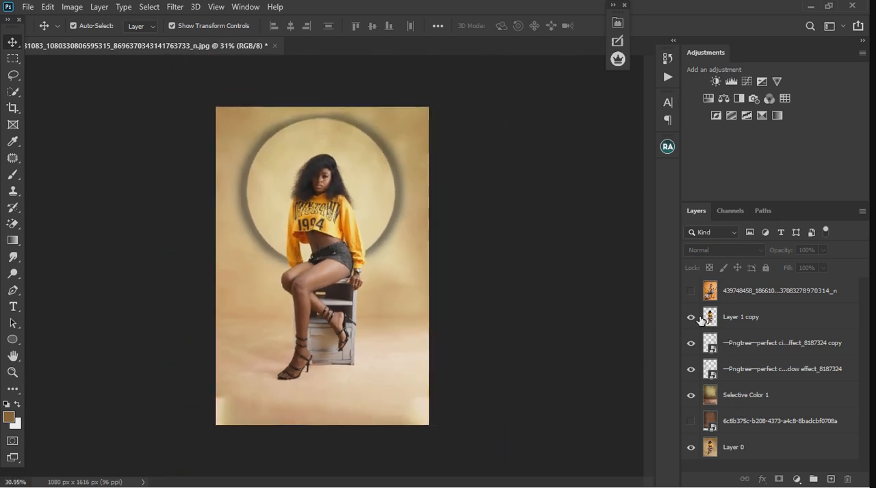
pyautogui.click(690, 343)
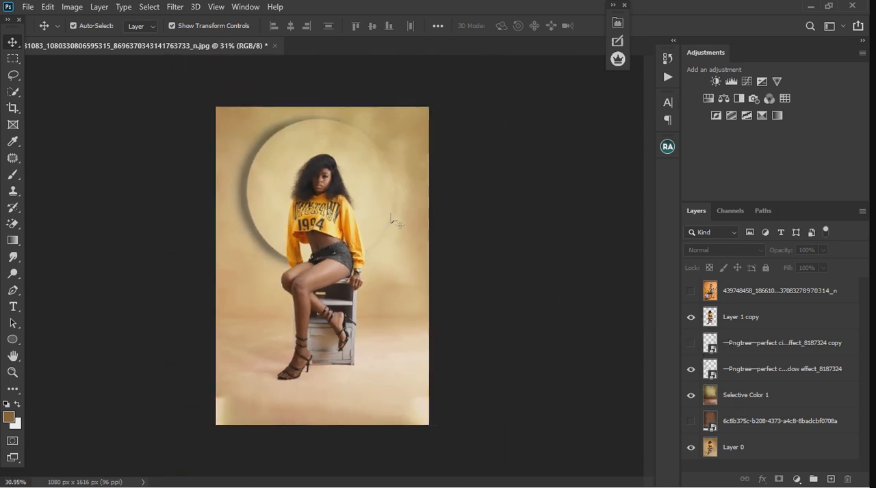
pyautogui.click(797, 376)
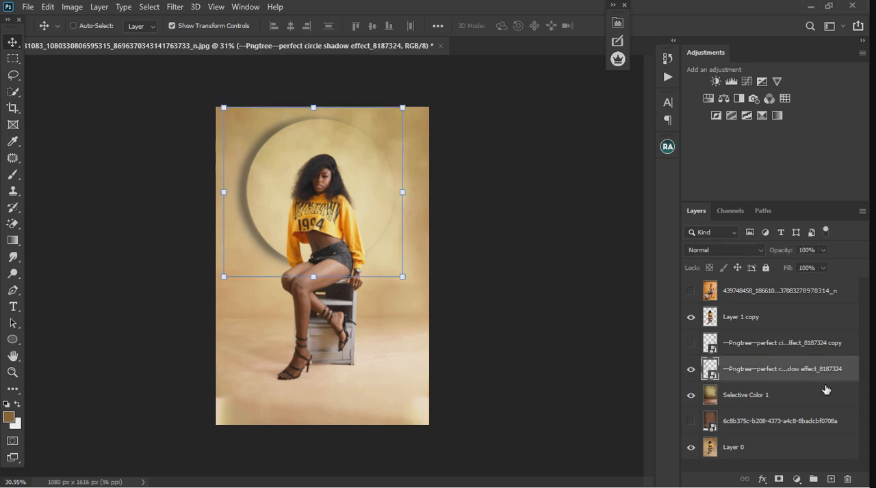
pyautogui.hotkey('ctrl', 'j')
pyautogui.hotkey('ctrl', 'j')
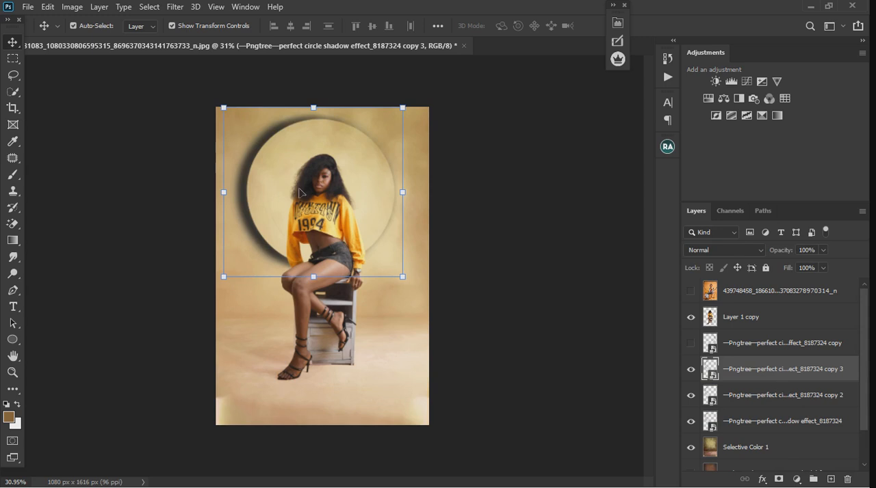
# Lower the opacity of the topmost visible circle shadow duplicate to 32% and deselect the layer
pyautogui.keyDown('alt'); pyautogui.scroll(5, 296, 185); pyautogui.keyUp('alt')
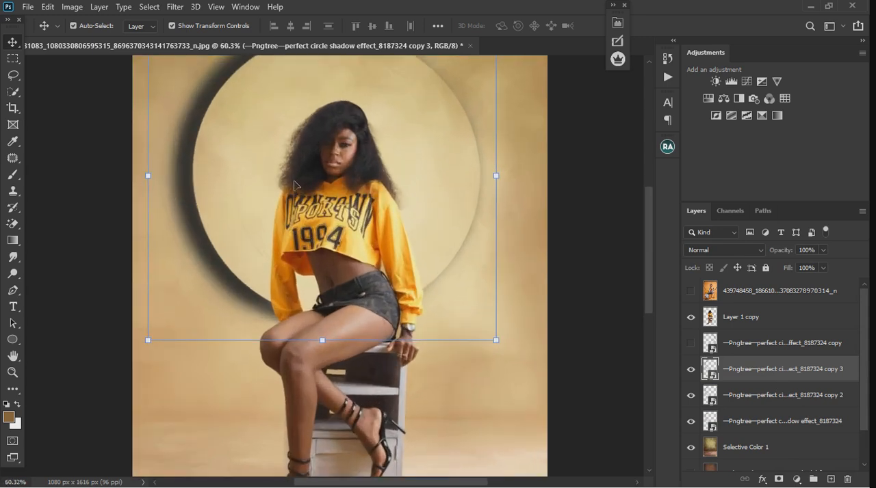
pyautogui.click(823, 250)
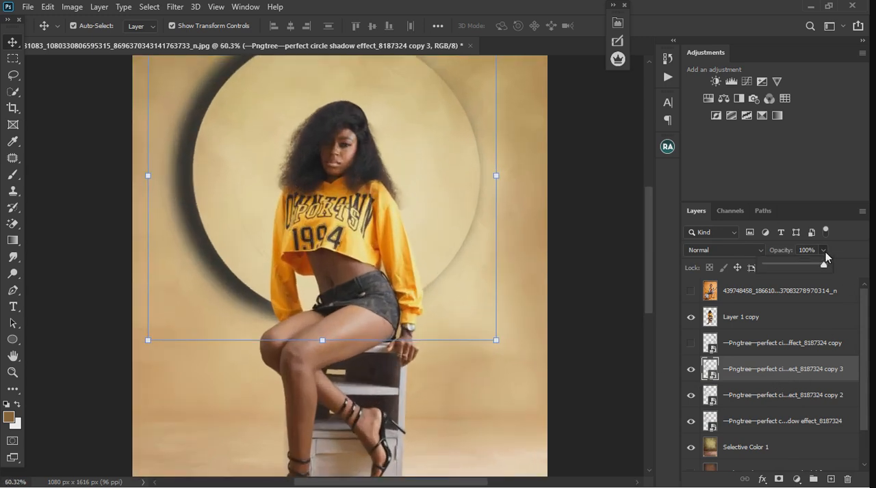
pyautogui.moveTo(823, 266); pyautogui.dragTo(784, 271)
pyautogui.scroll(-3, 301, 258)
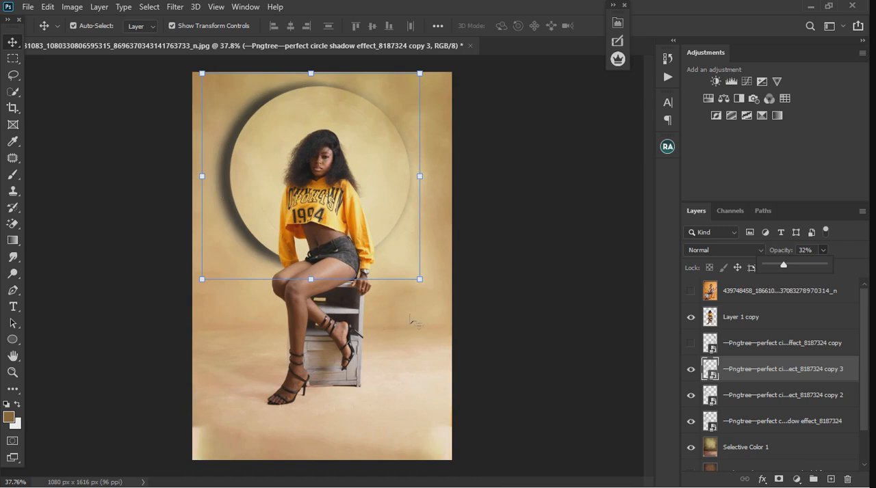
pyautogui.scroll(-1, 445, 323)
pyautogui.click(512, 329)
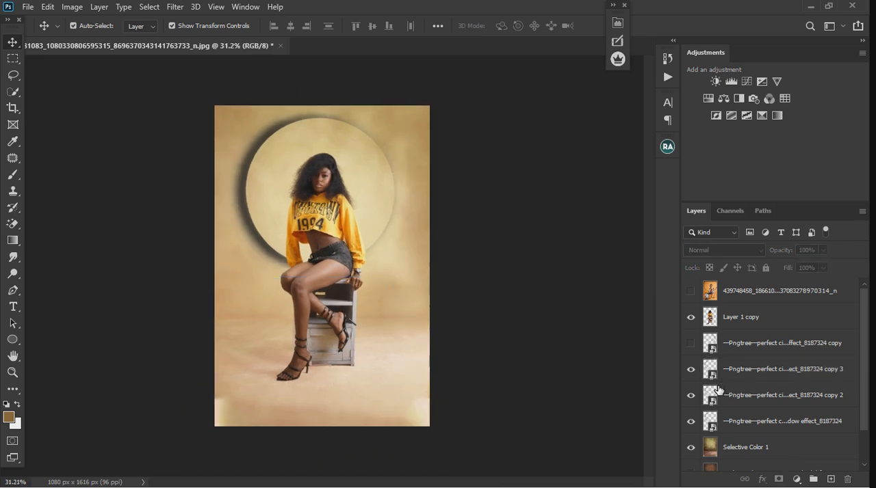
# Toggle the visibility of Selective Color 1 and the brown backdrop layer to compare the background, leaving the brown backdrop hidden
pyautogui.scroll(-1, 704, 412)
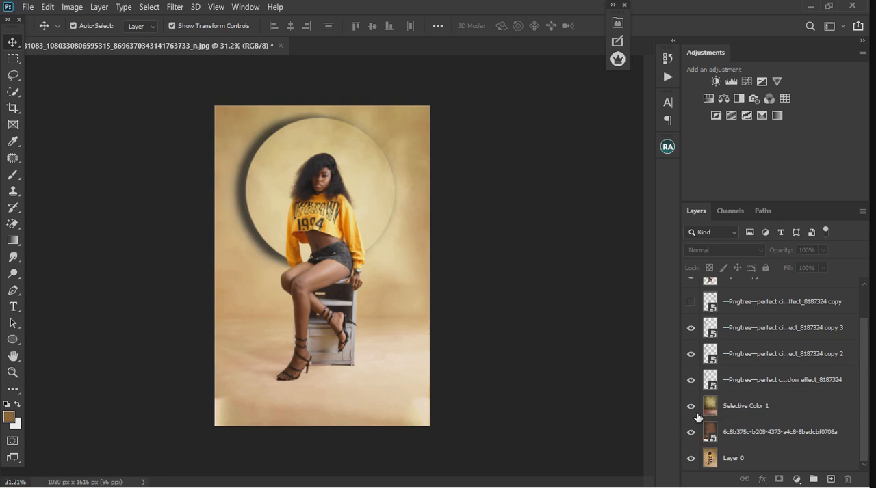
pyautogui.click(691, 405)
pyautogui.click(691, 407)
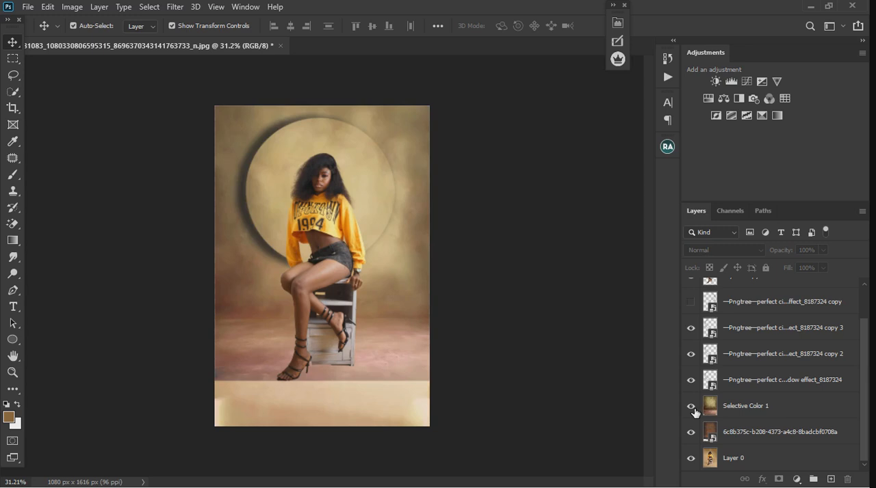
pyautogui.click(691, 406)
pyautogui.click(690, 432)
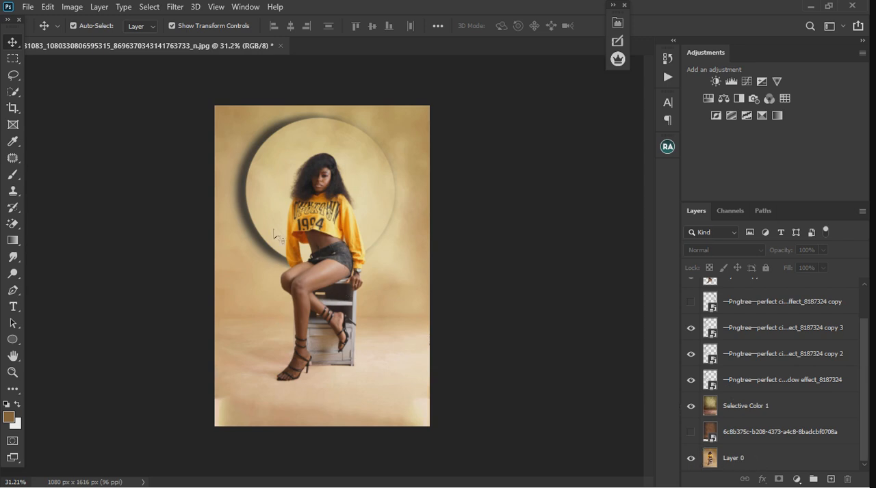
pyautogui.scroll(2, 276, 235)
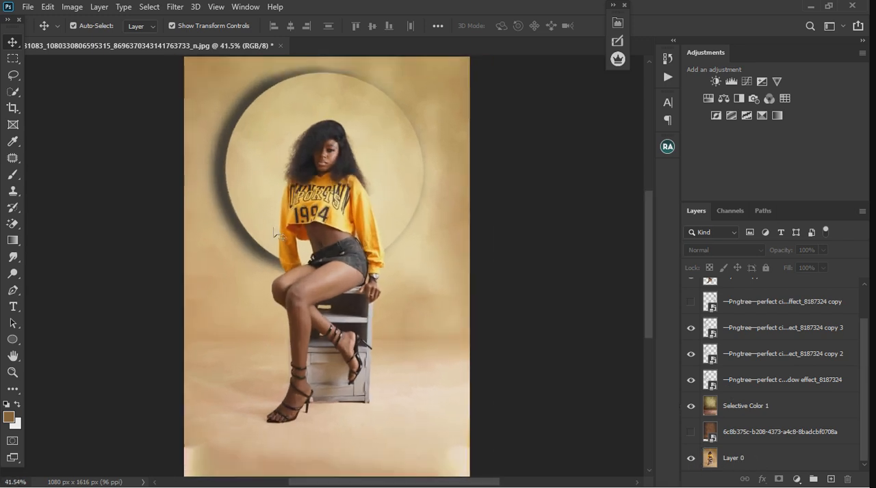